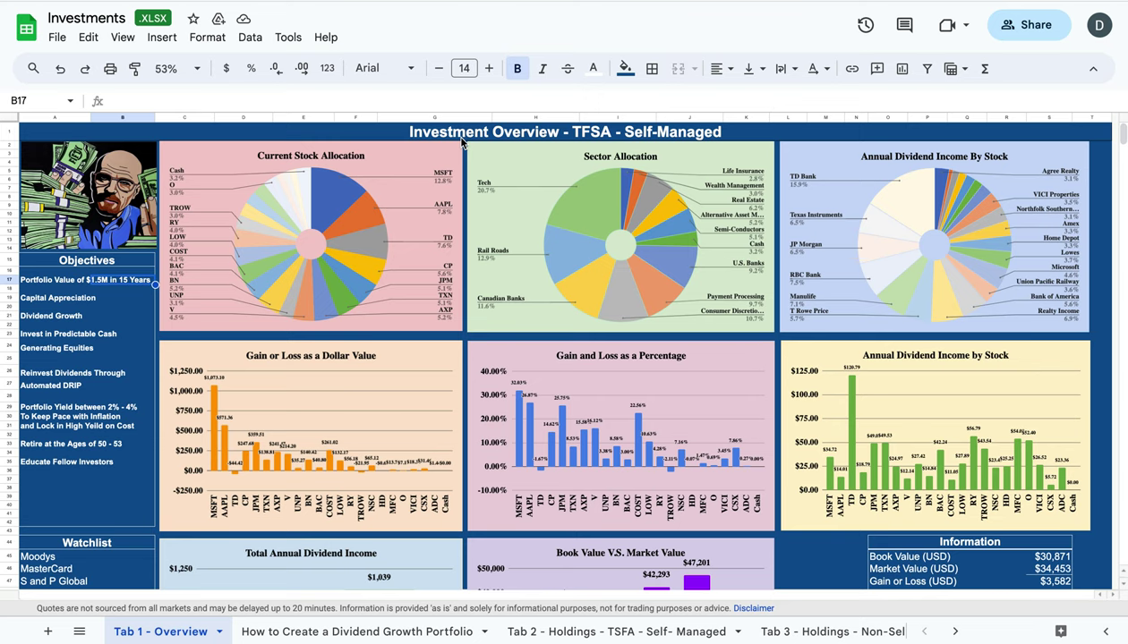
- Open the How to Create a Dividend Growth Portfolio sheet and set its zoom to 100%
left_click(306, 632)
left_click(195, 72)
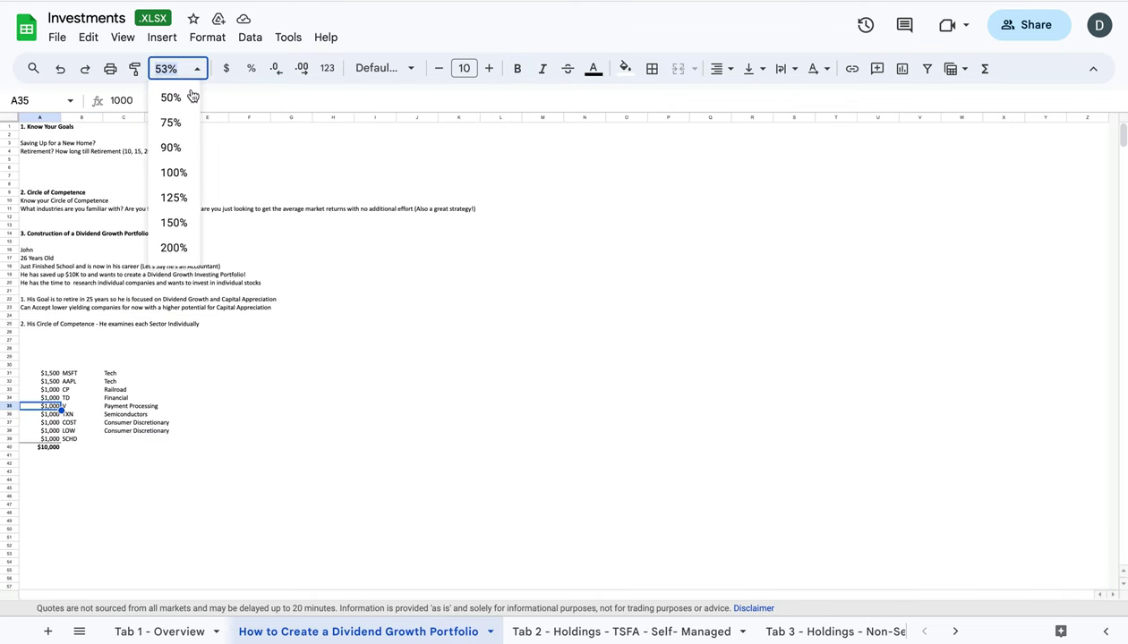
left_click(173, 174)
- Go through the notes under Know Your Goals and Circle of Competence, from the home and retirement goals to the industries question
left_click(74, 140)
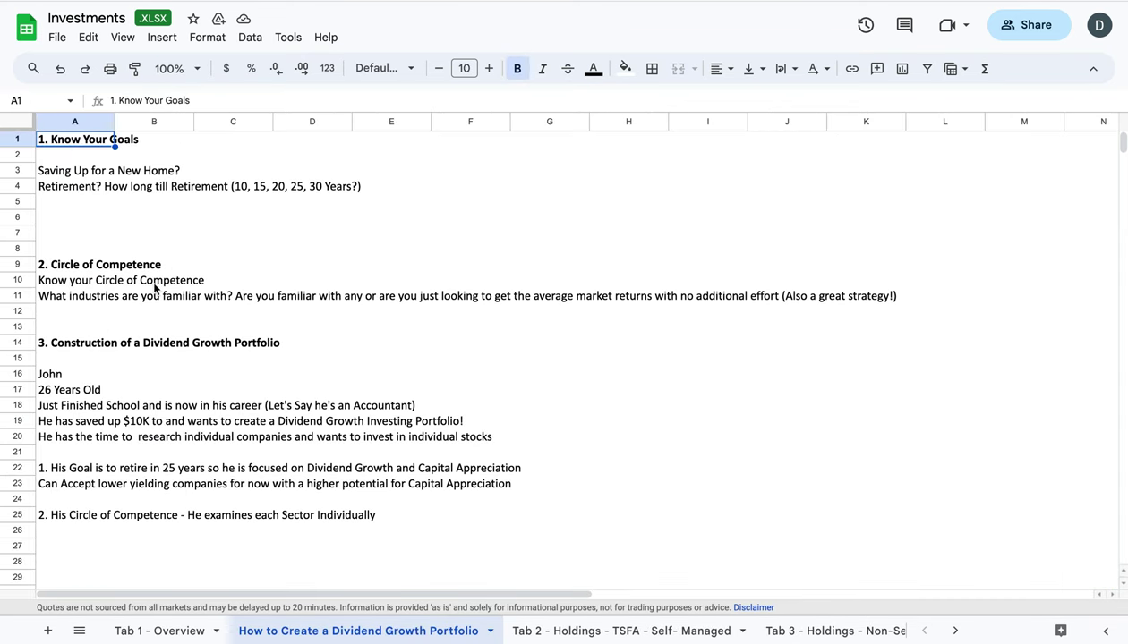
left_click(118, 217)
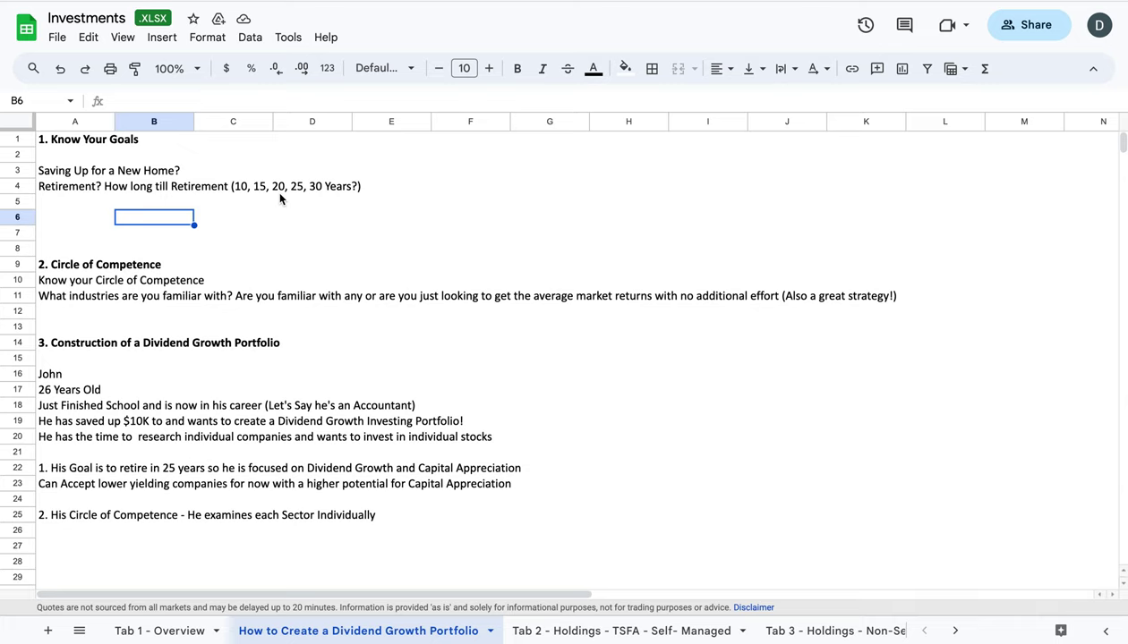
left_click(74, 203)
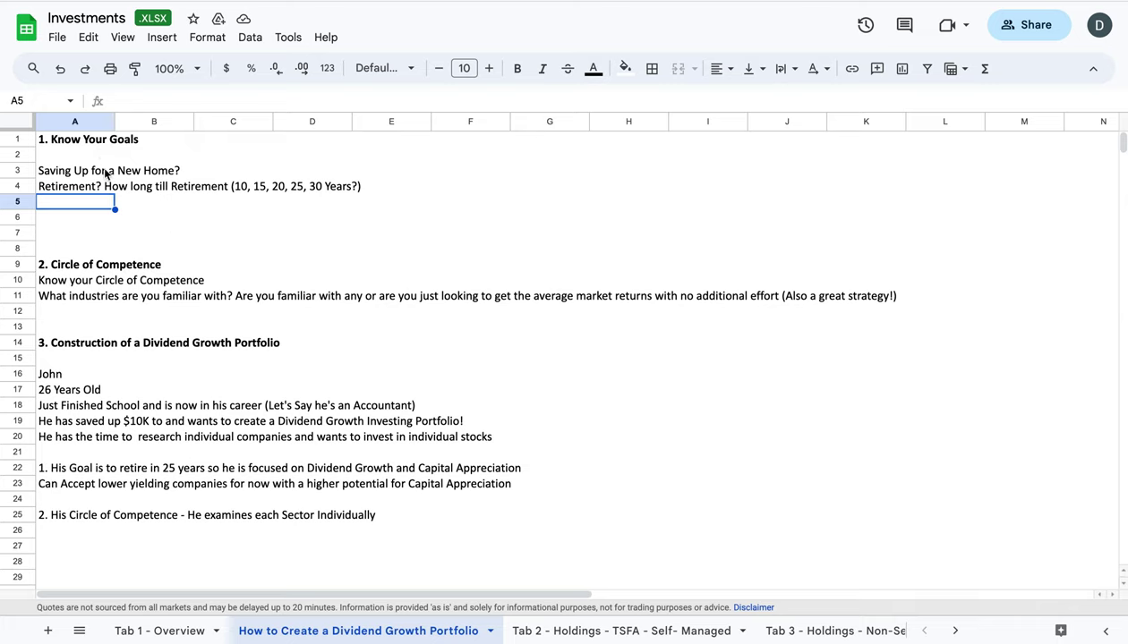
left_click(72, 279)
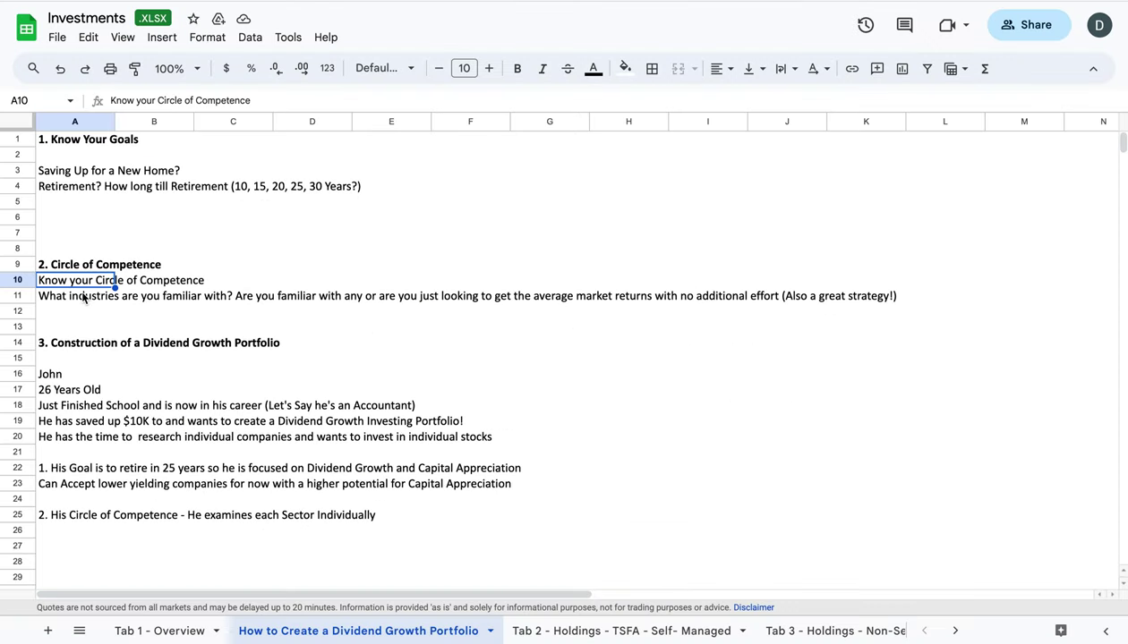
left_click(113, 301)
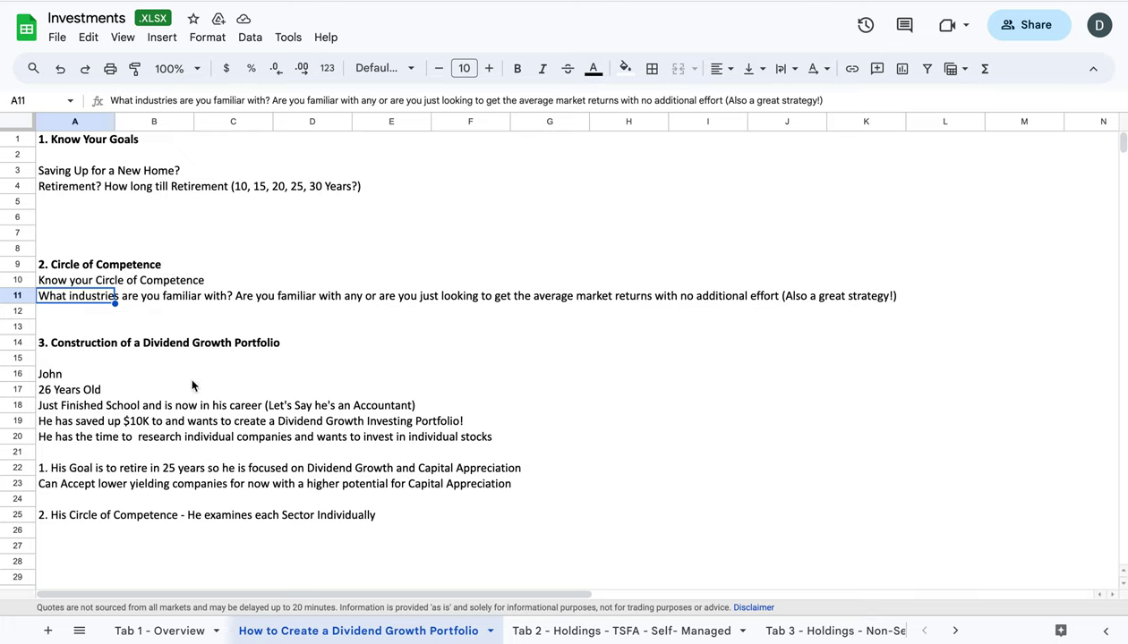
- Go through the example investor's profile under Construction of a Dividend Growth Portfolio and select the MSFT ticker in the stock list
left_click(64, 349)
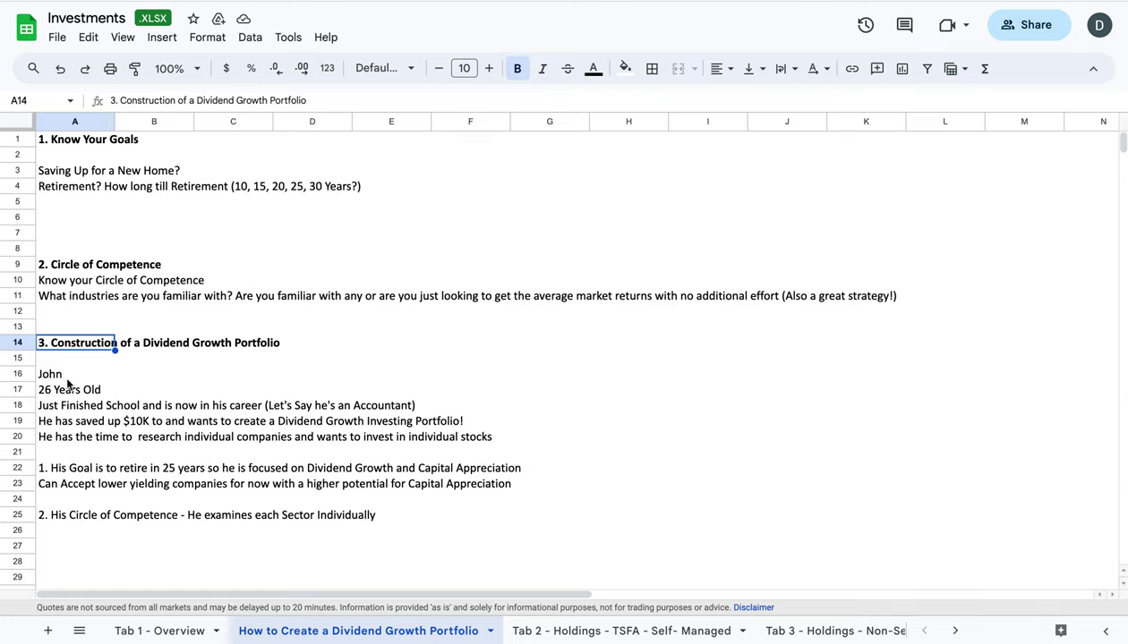
left_click(68, 377)
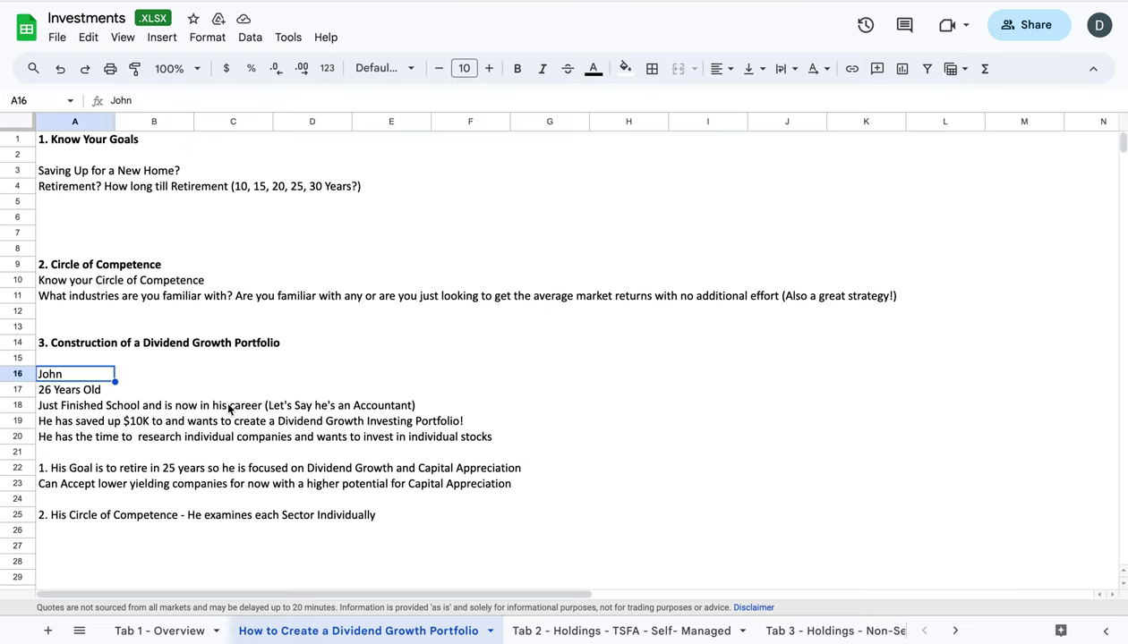
left_click(67, 424)
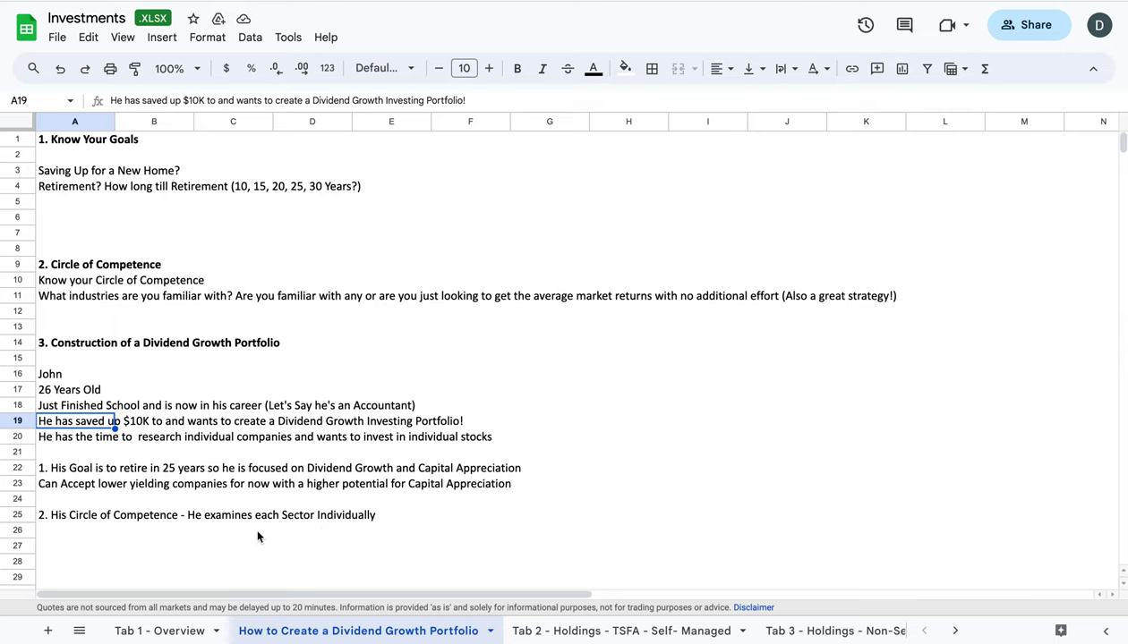
scroll(258, 536, "down", 5)
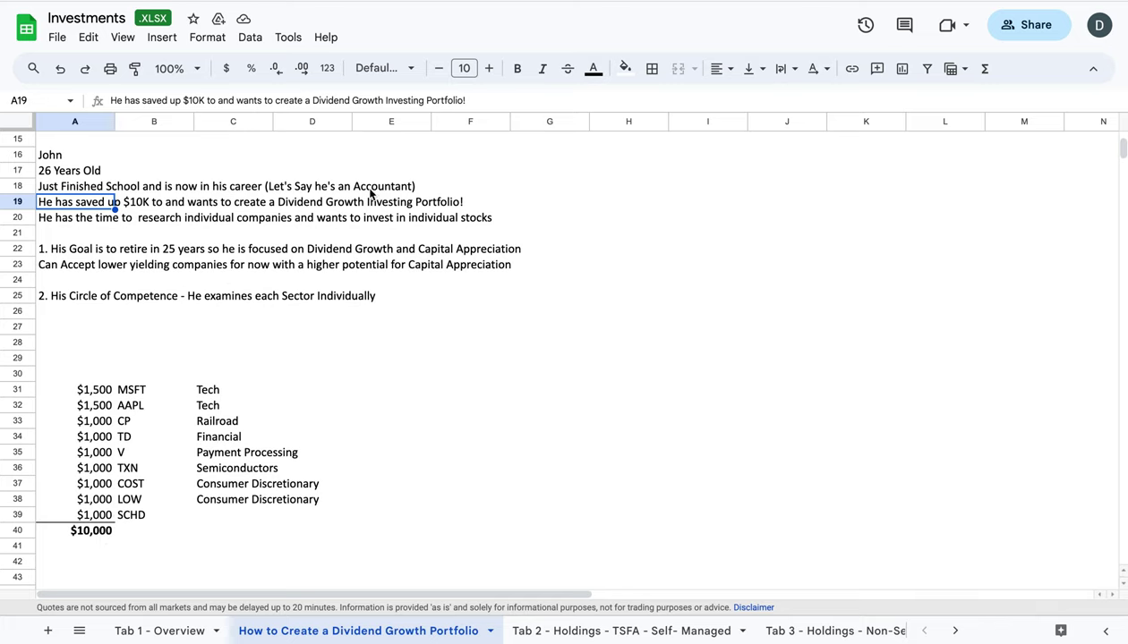
left_click(132, 392)
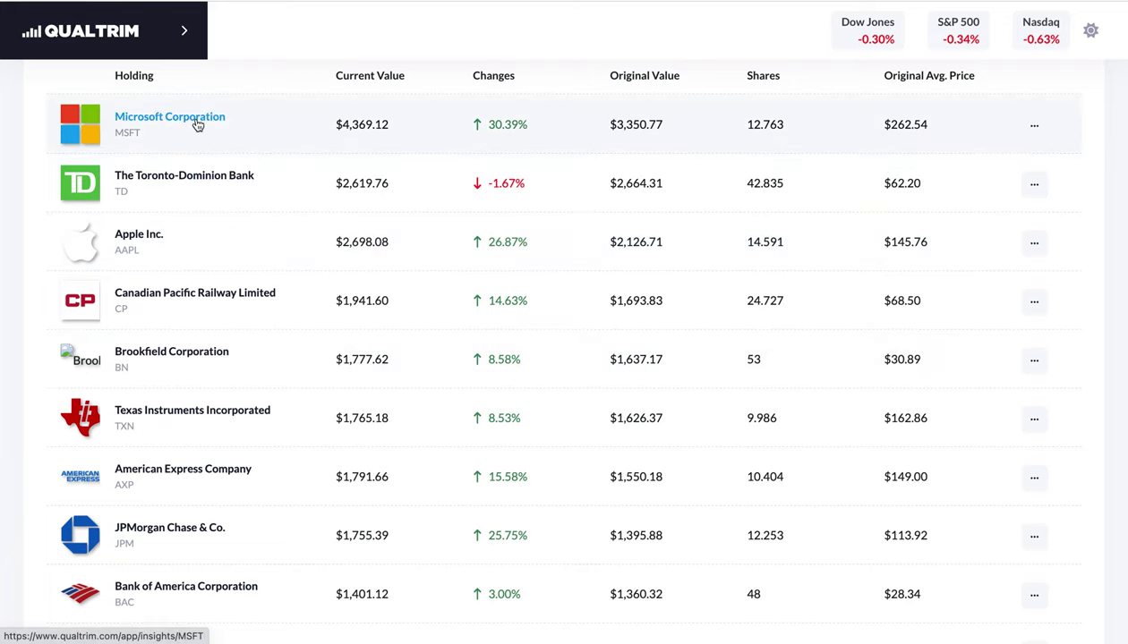
- Open the Microsoft Corporation insights in Qualtrim and look through its financial charts and company description
left_click(250, 149)
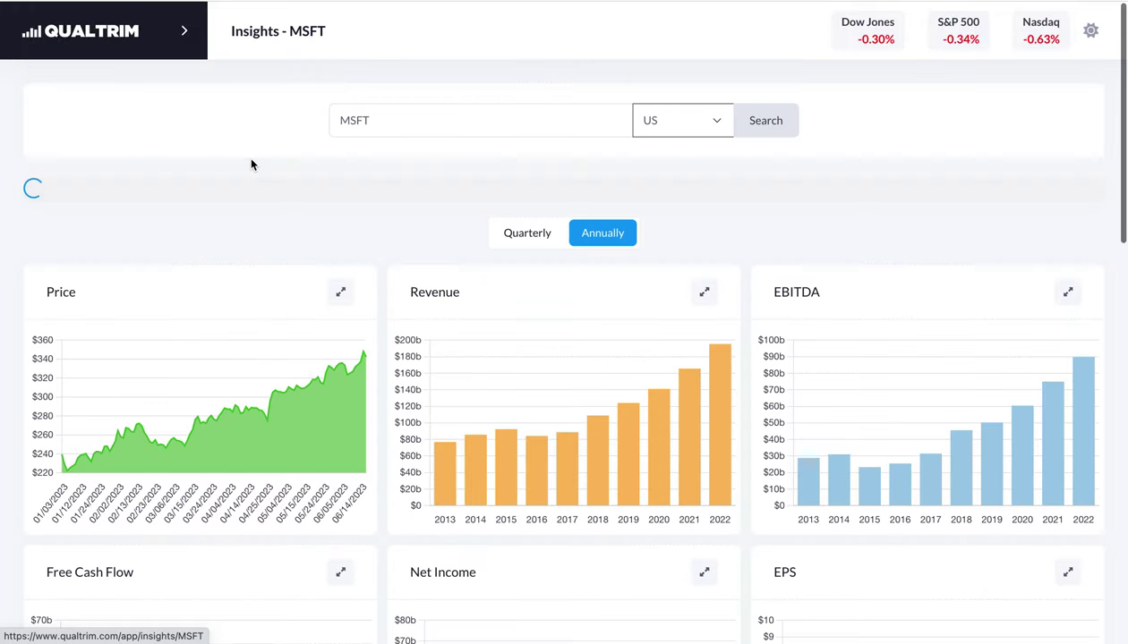
scroll(449, 367, "down", 12)
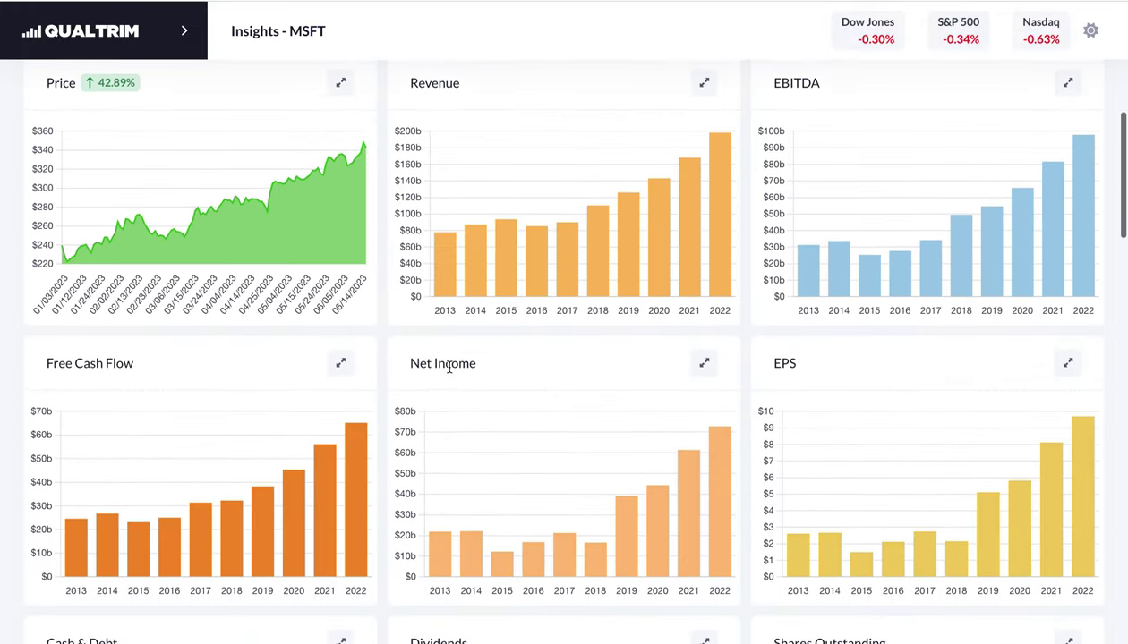
scroll(450, 367, "down", 8)
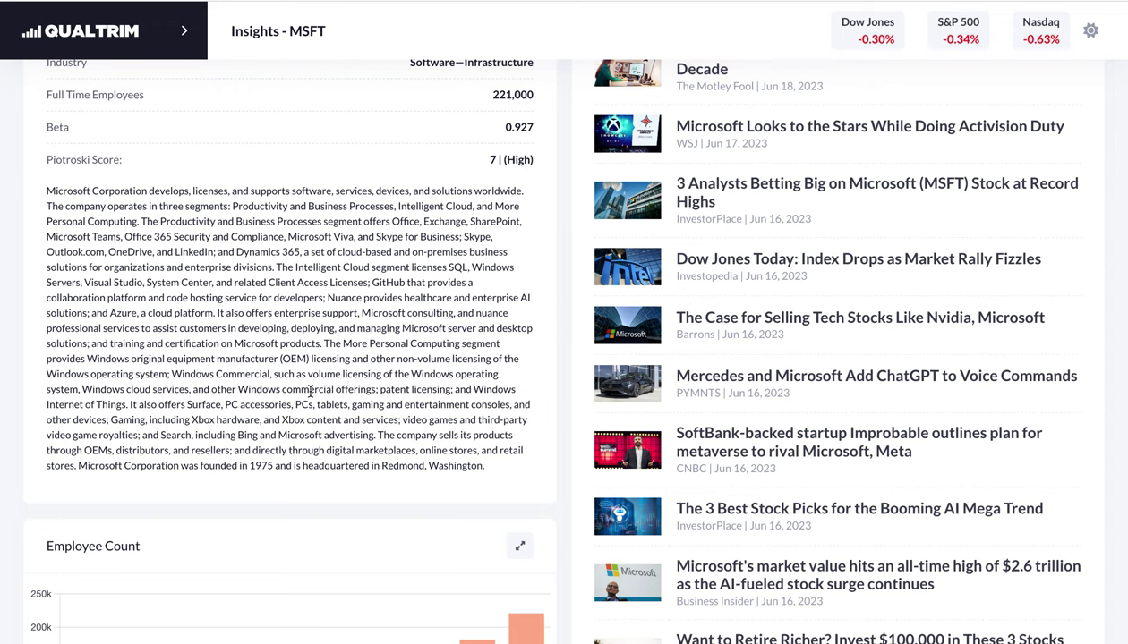
scroll(309, 391, "up", 10)
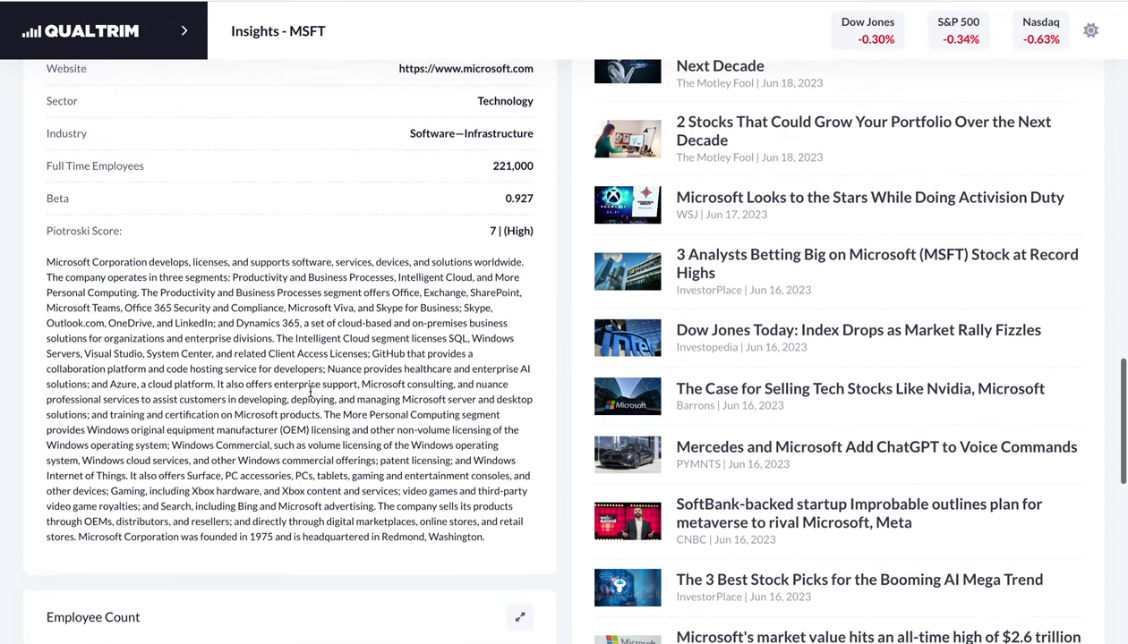
scroll(311, 397, "up", 7)
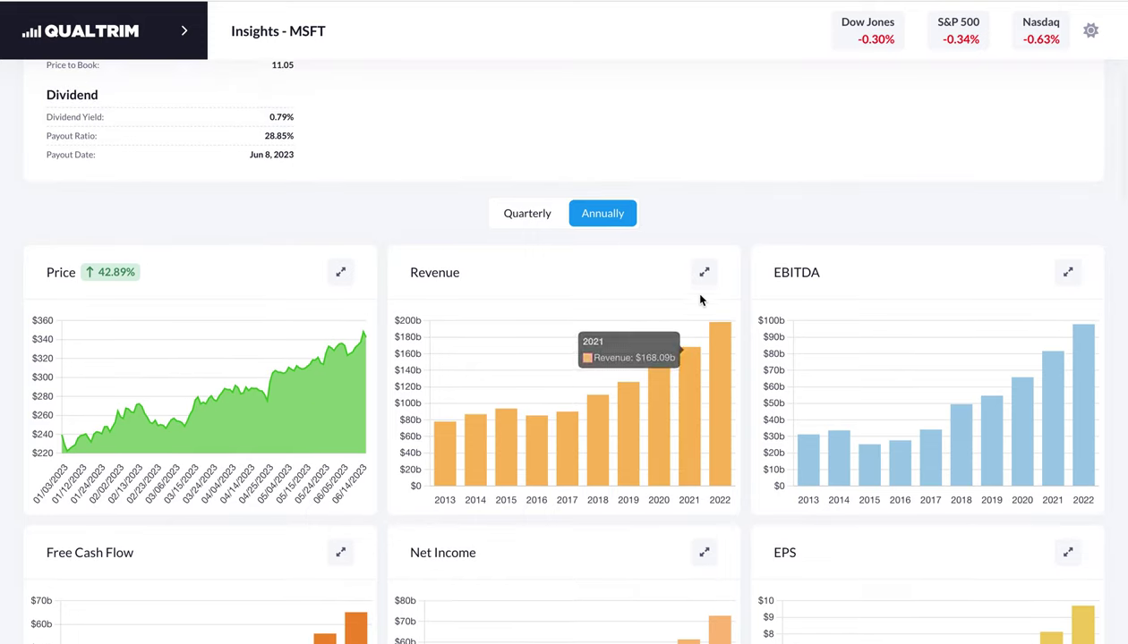
- View Microsoft's Revenue and EBITDA charts enlarged, closing each one after examining its growth
left_click(703, 282)
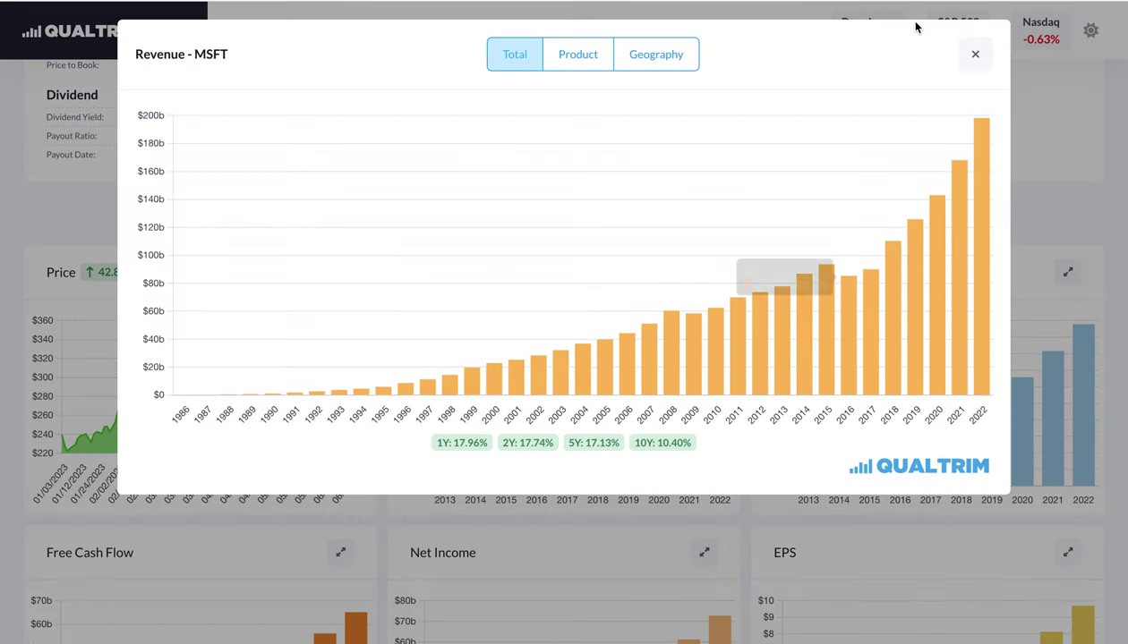
left_click(980, 59)
scroll(725, 269, "down", 2)
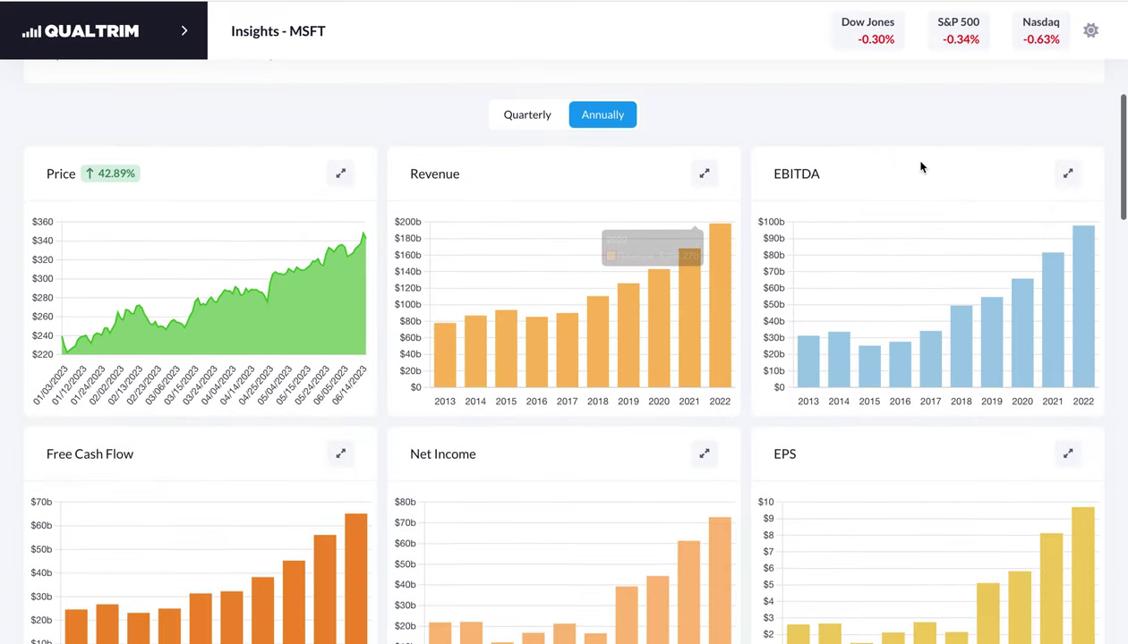
left_click(1070, 175)
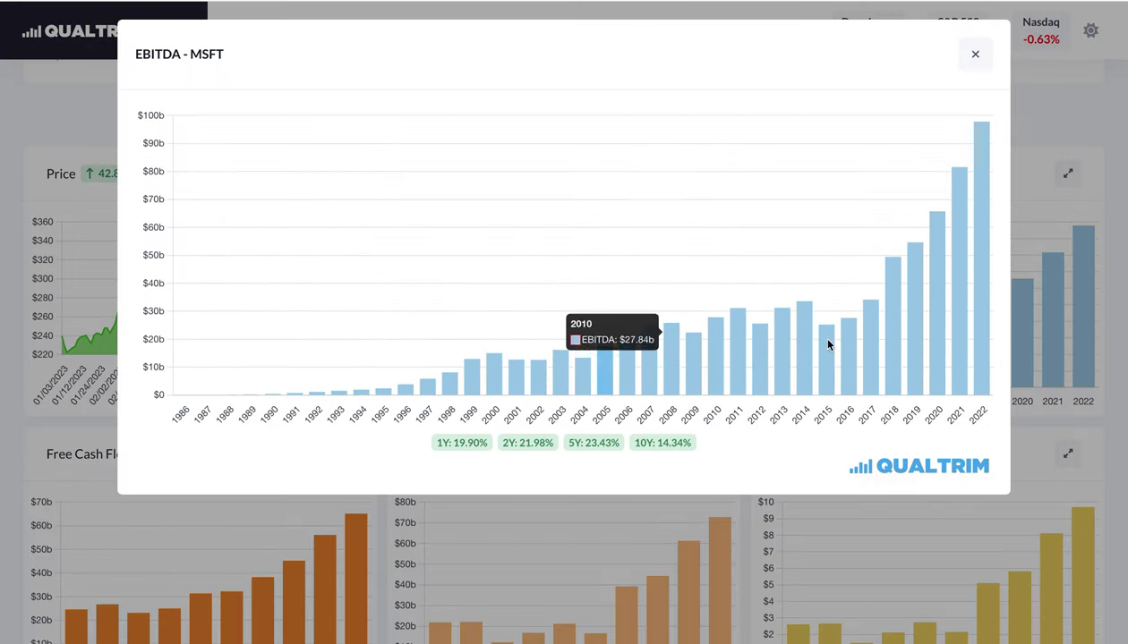
left_click(975, 54)
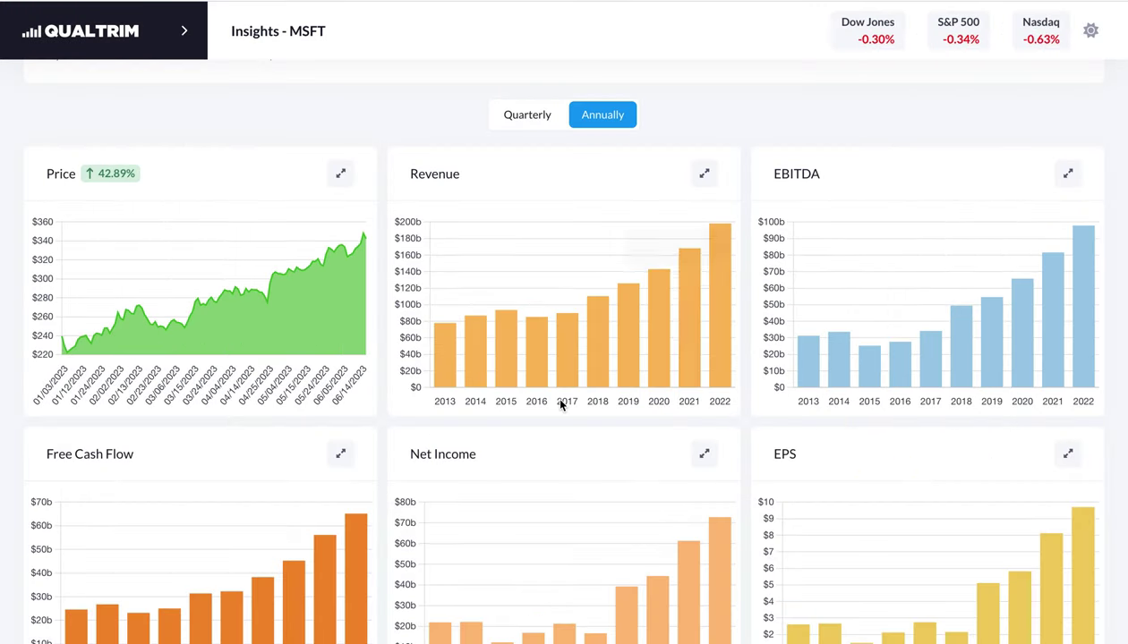
- View Microsoft's Free Cash Flow and Dividends charts enlarged, closing each one after examining its growth rates
scroll(559, 402, "down", 4)
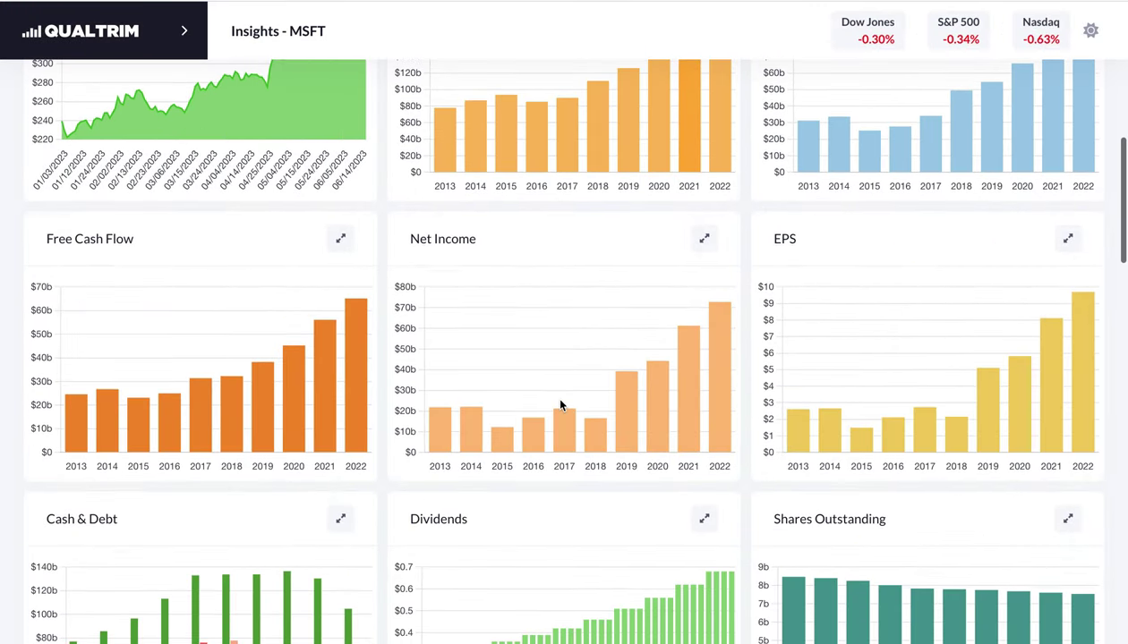
left_click(340, 238)
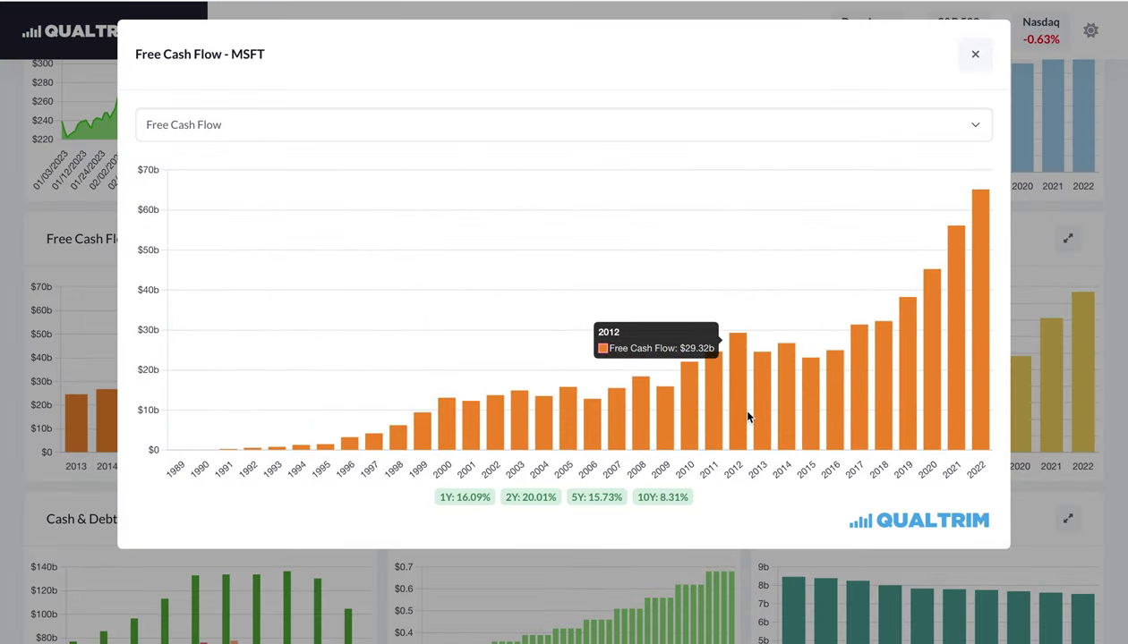
left_click(976, 56)
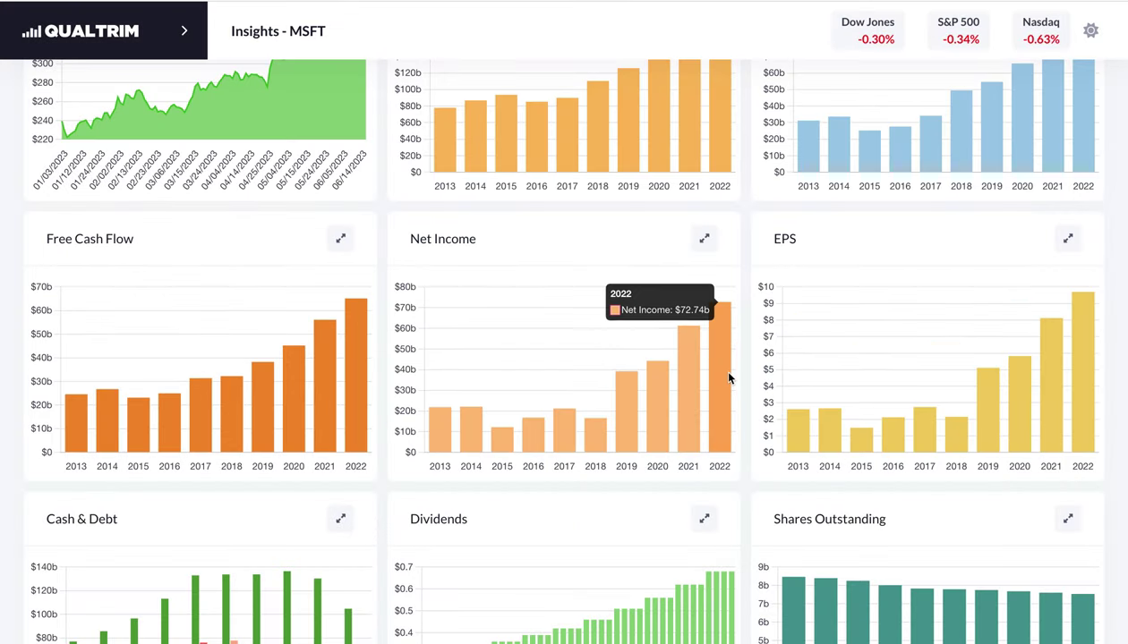
scroll(729, 378, "down", 3)
left_click(704, 358)
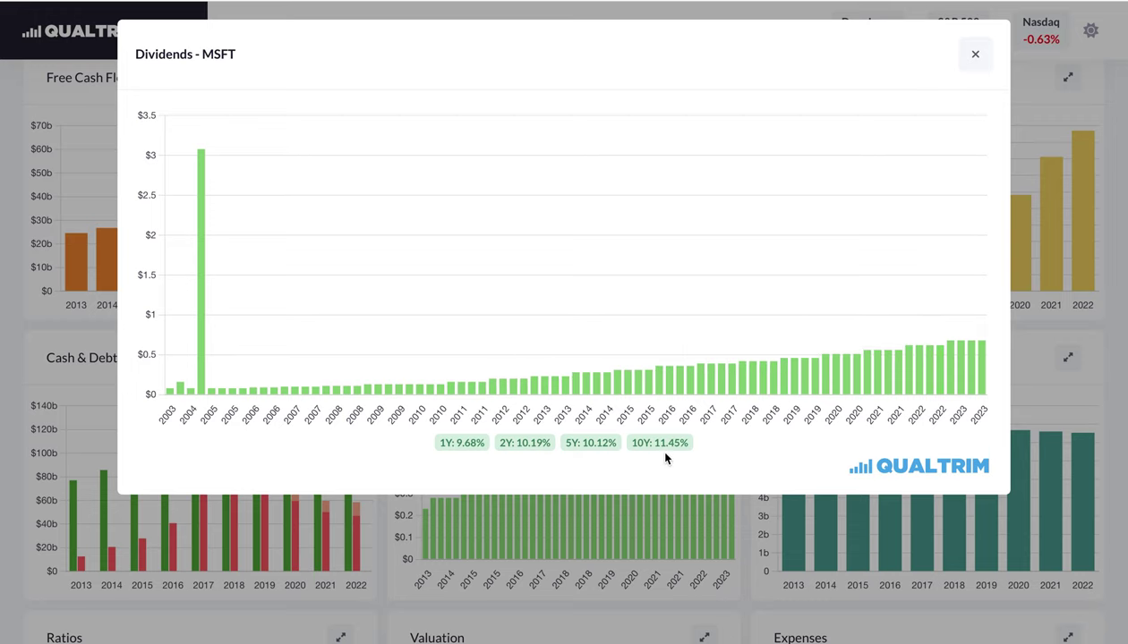
left_click(974, 54)
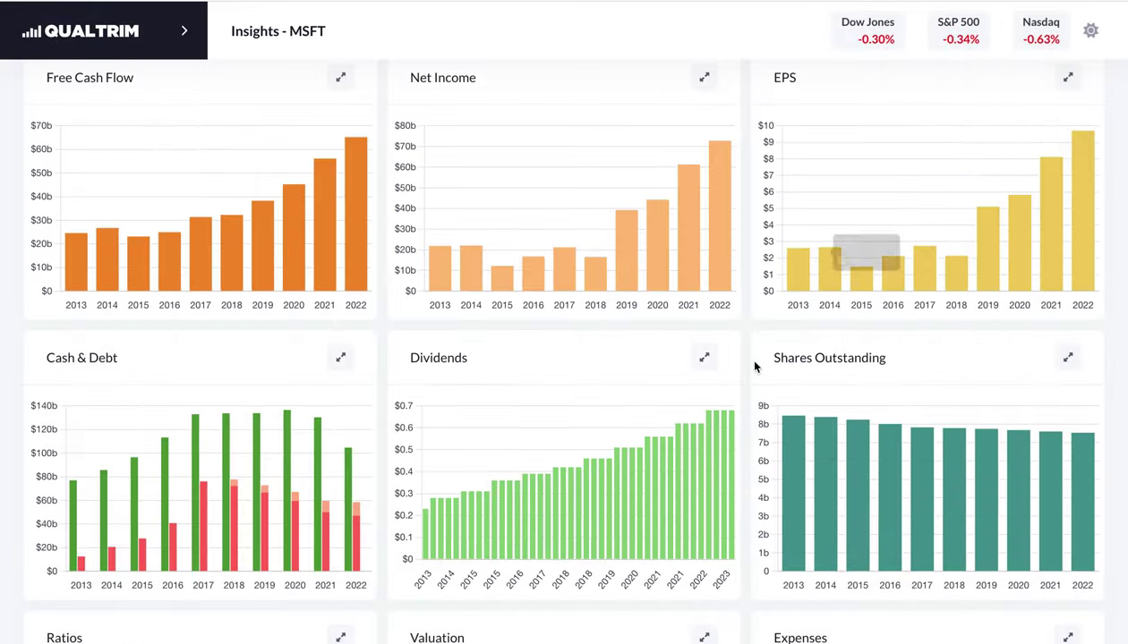
- Look over Microsoft's remaining charts and valuation summary, and return to the Google Sheets portfolio at the MSFT row's Tech sector
scroll(755, 365, "down", 2)
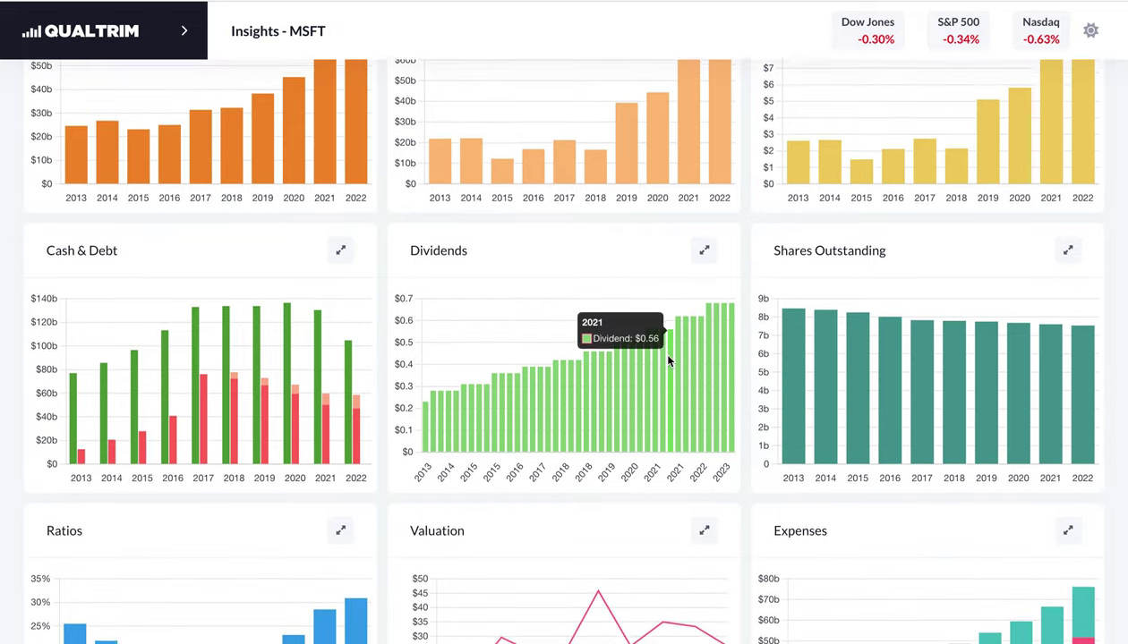
scroll(668, 361, "down", 3)
scroll(668, 361, "up", 4)
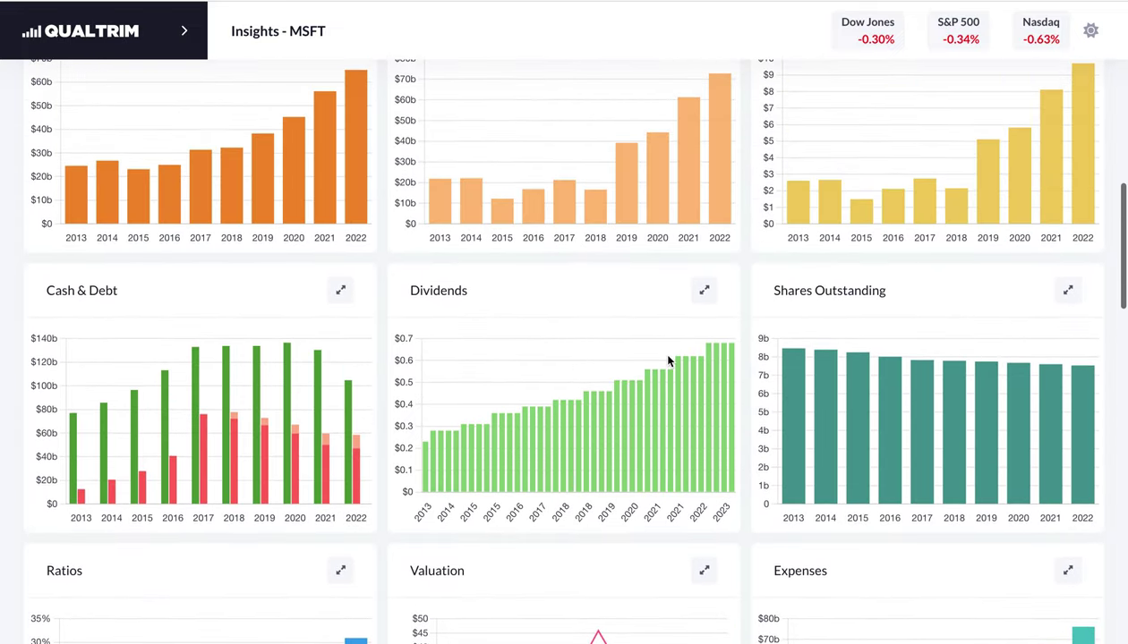
scroll(667, 360, "up", 10)
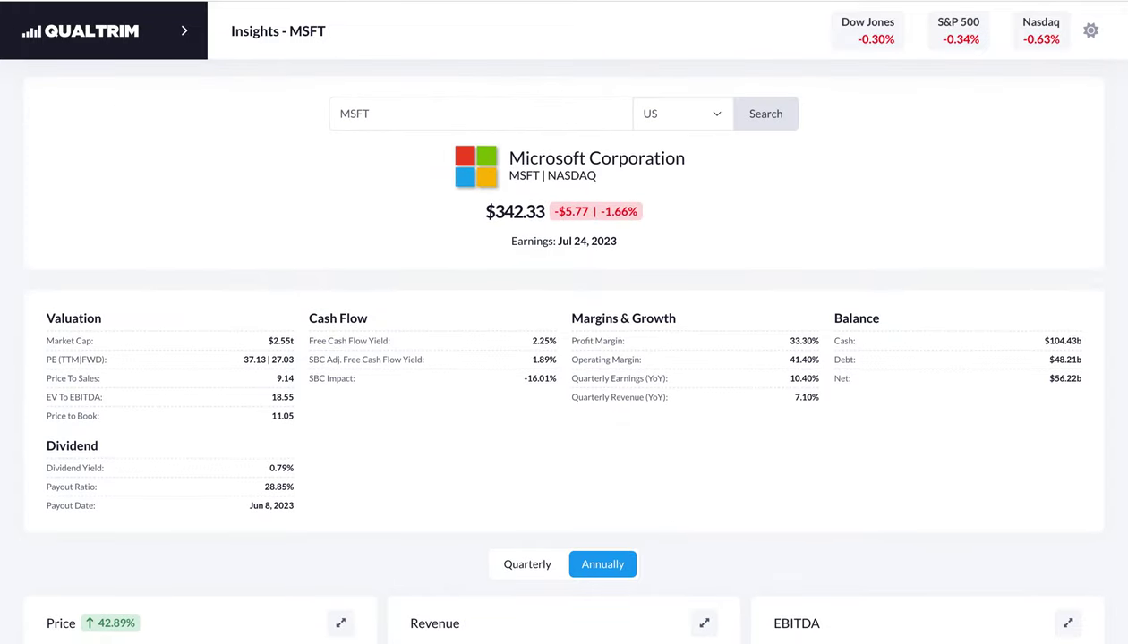
key("alt+Tab")
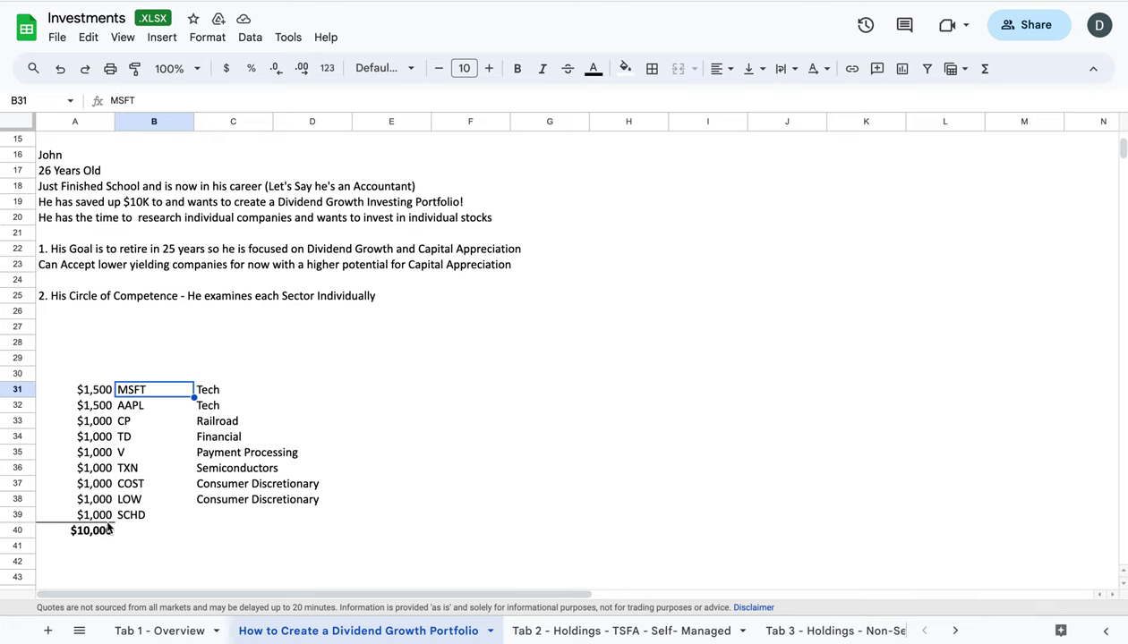
left_click(216, 394)
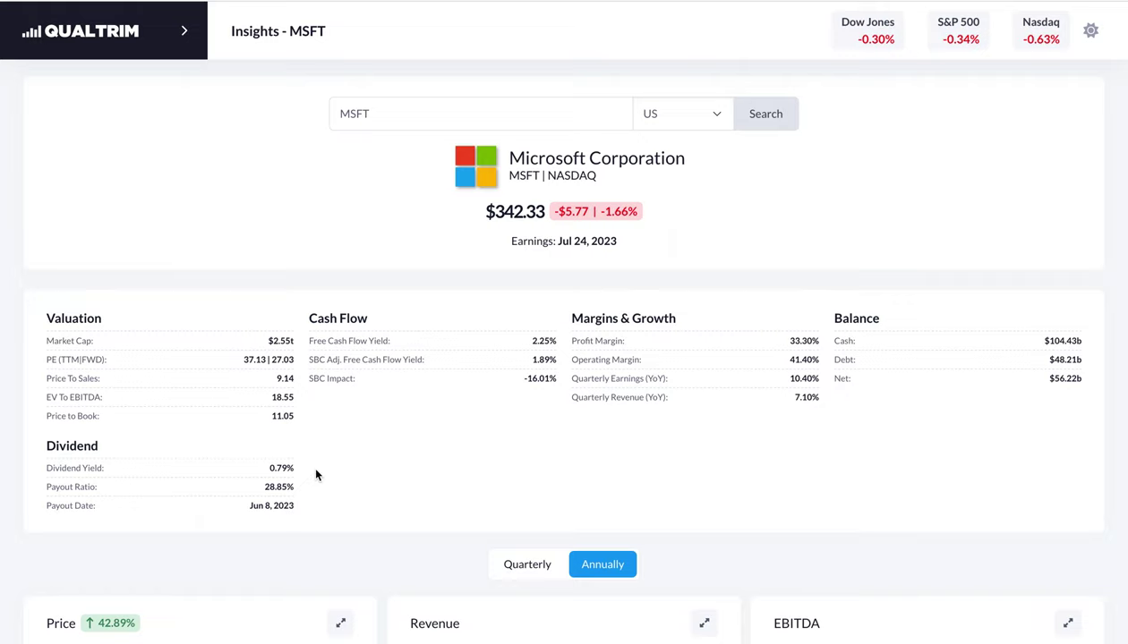
- View Microsoft's enlarged share price chart in Qualtrim over 10 Years and close it
scroll(367, 472, "down", 2)
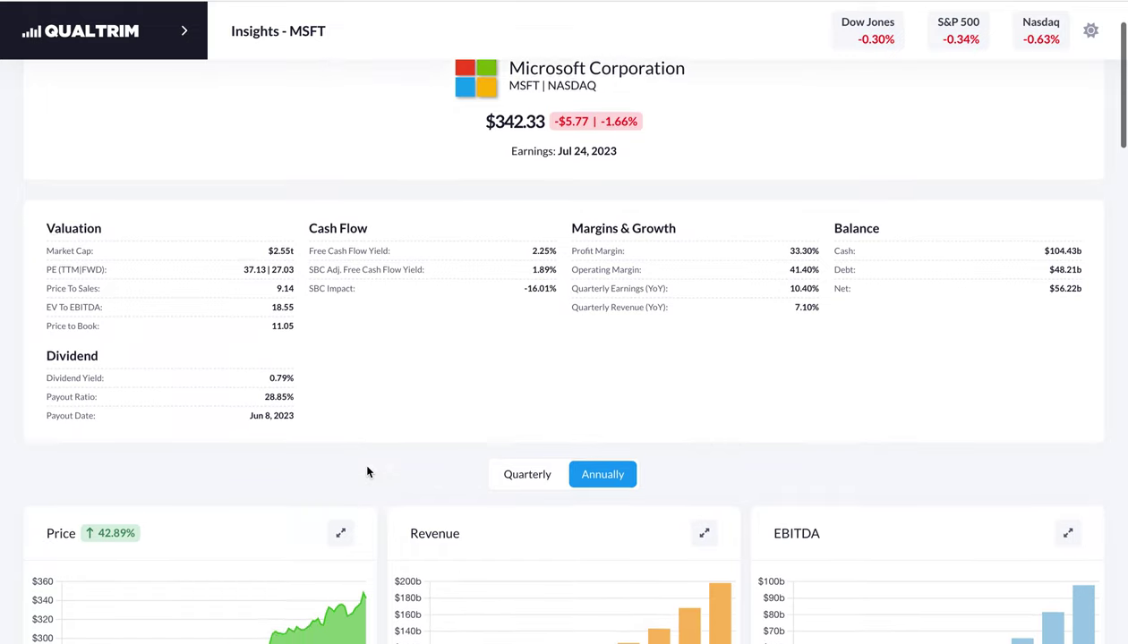
left_click(340, 471)
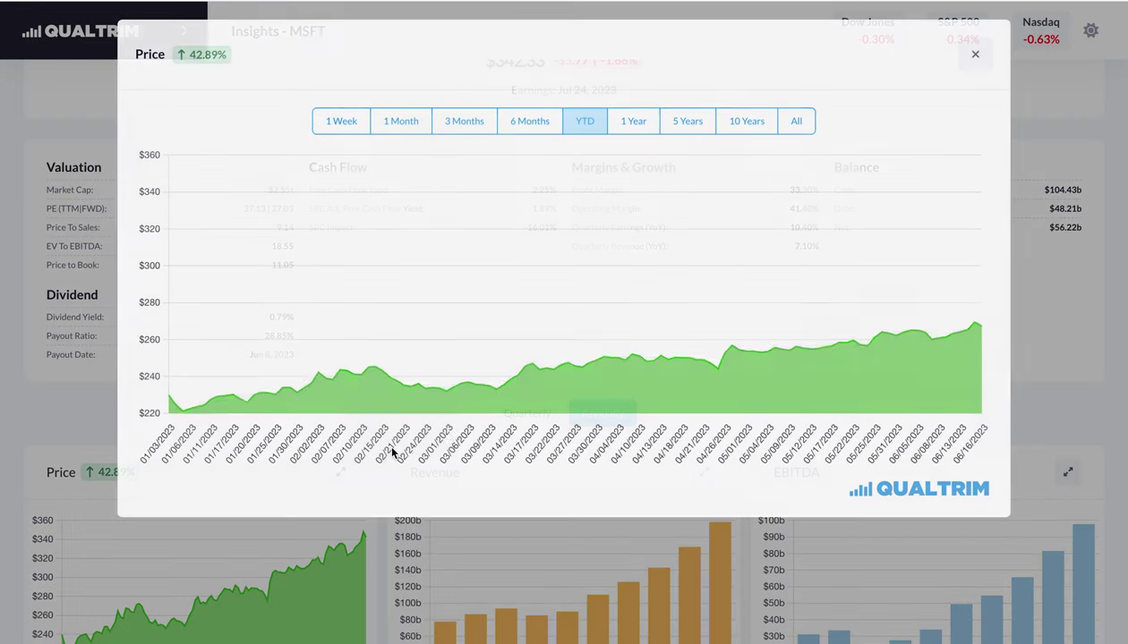
left_click(733, 121)
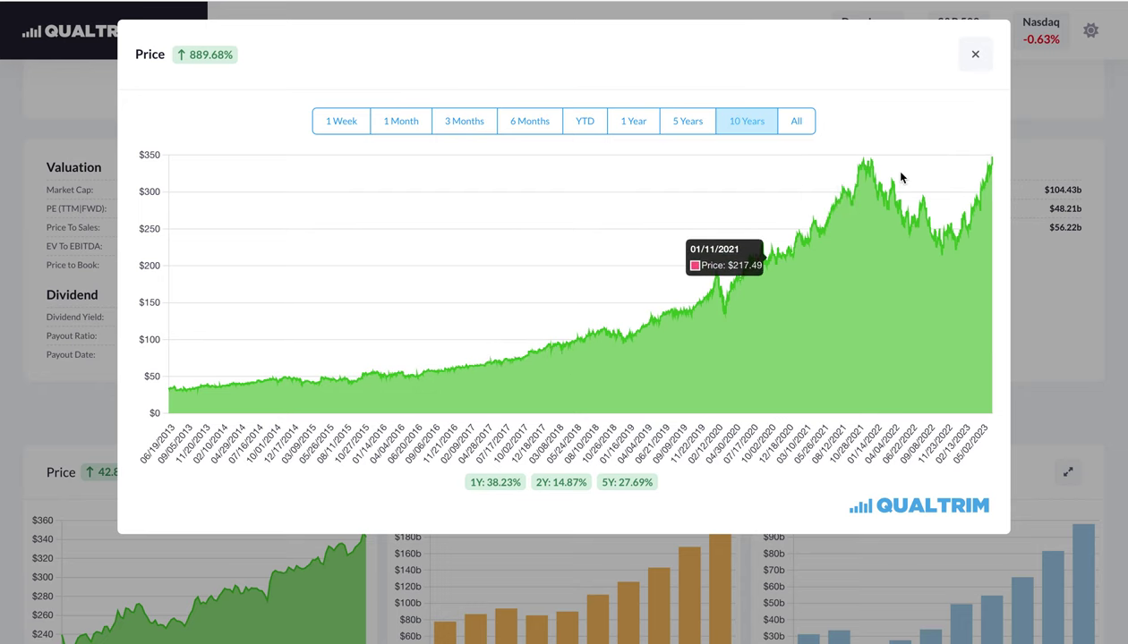
left_click(976, 65)
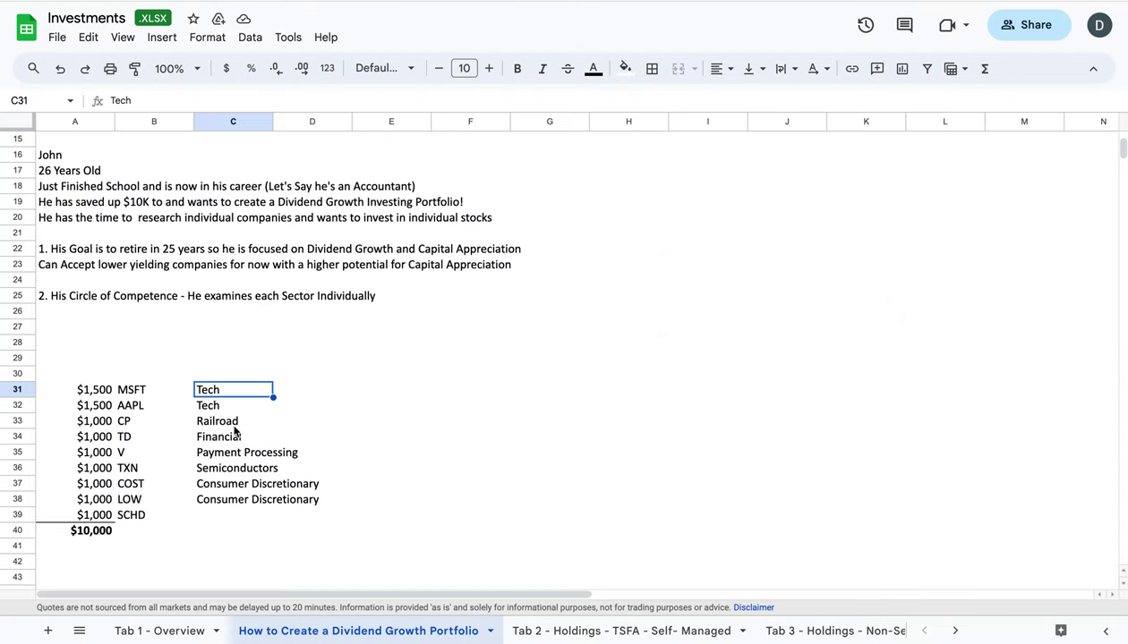
- Select the AAPL ticker in the portfolio sheet, then switch to Qualtrim and load the insights for AAPL
left_click(128, 406)
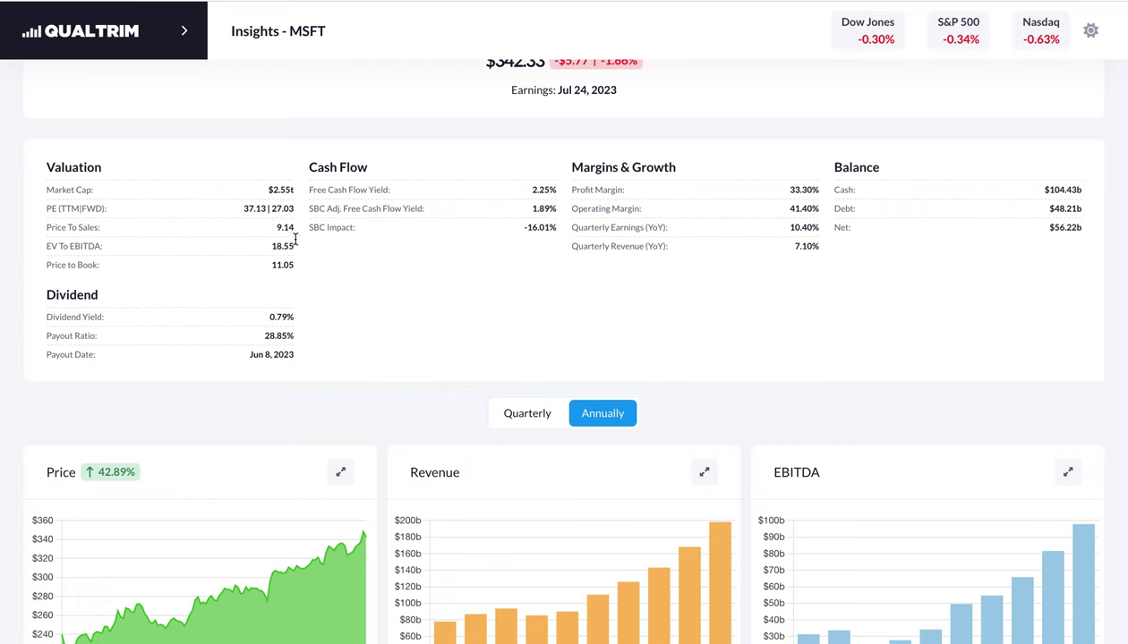
scroll(270, 234, "up", 5)
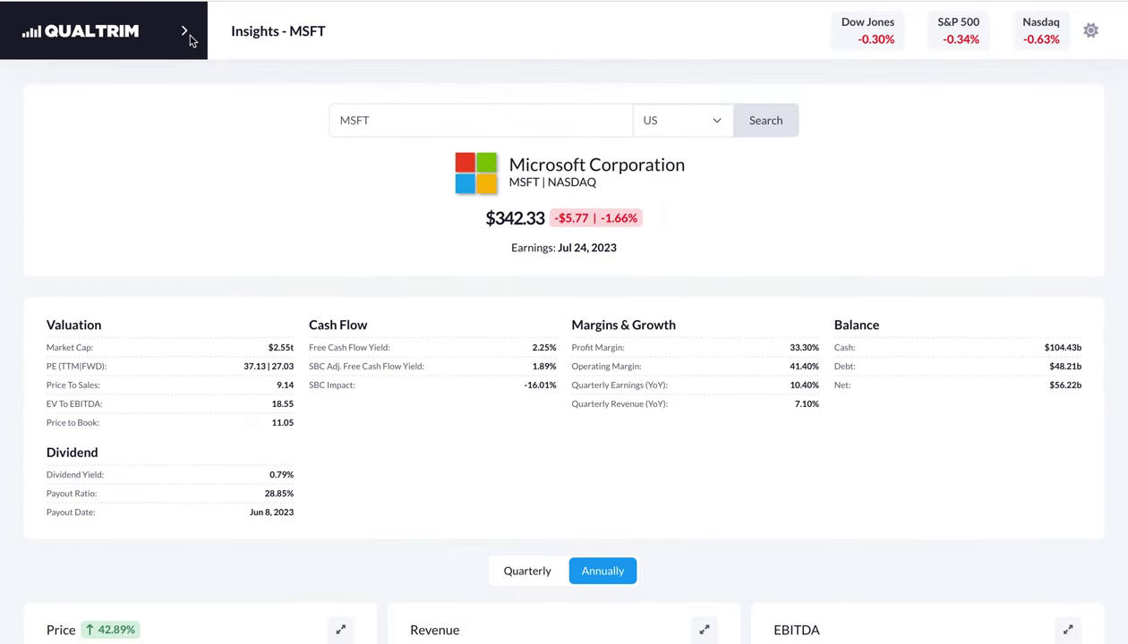
left_click(396, 109)
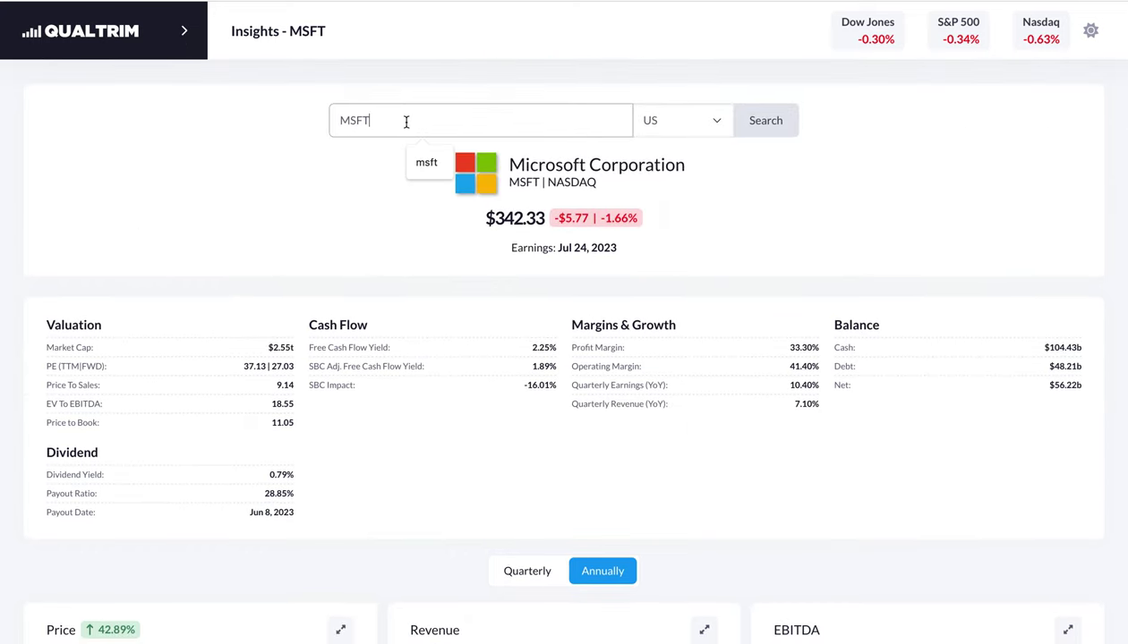
key("ctrl+a")
type("A")
key("Return")
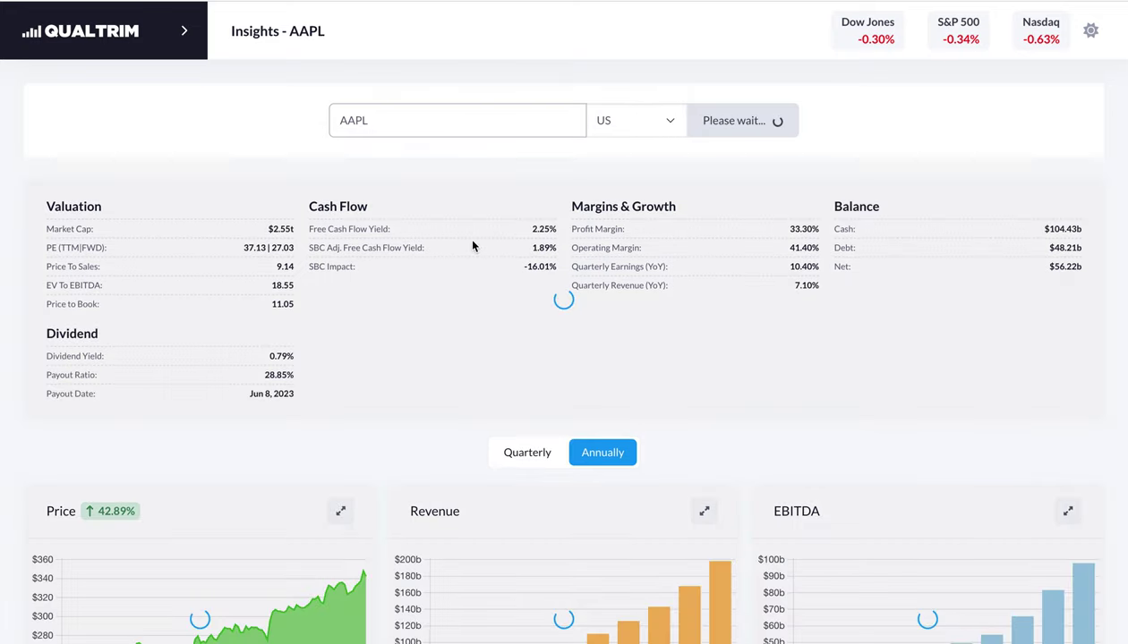
- Review Apple's valuation and margin summary, and view its Revenue chart enlarged before closing it
scroll(571, 348, "down", 2)
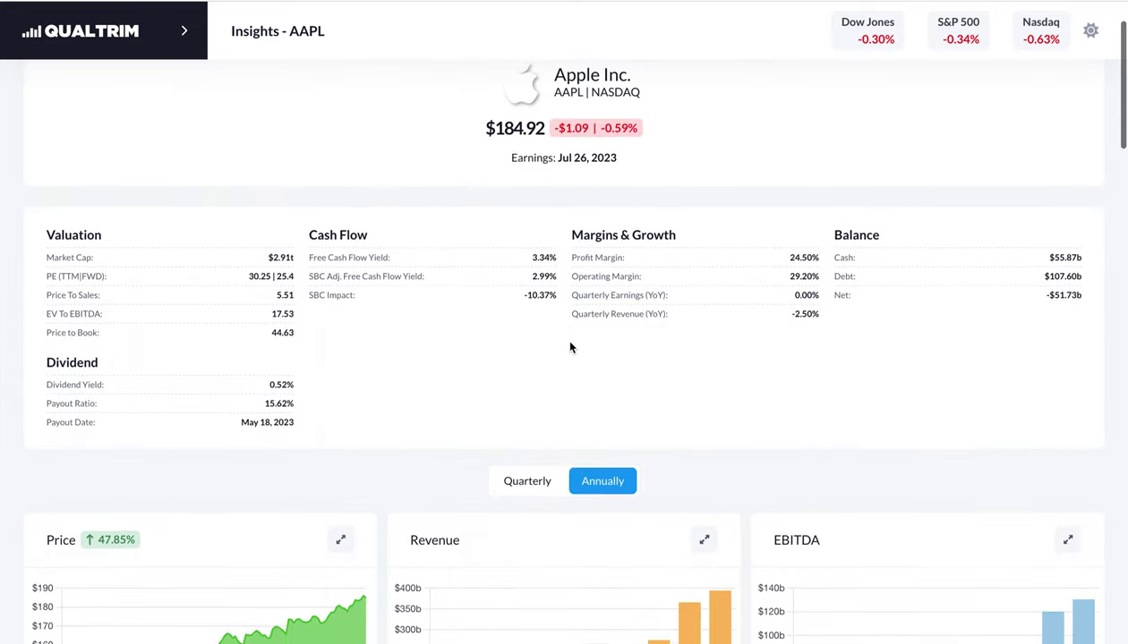
scroll(570, 348, "down", 2)
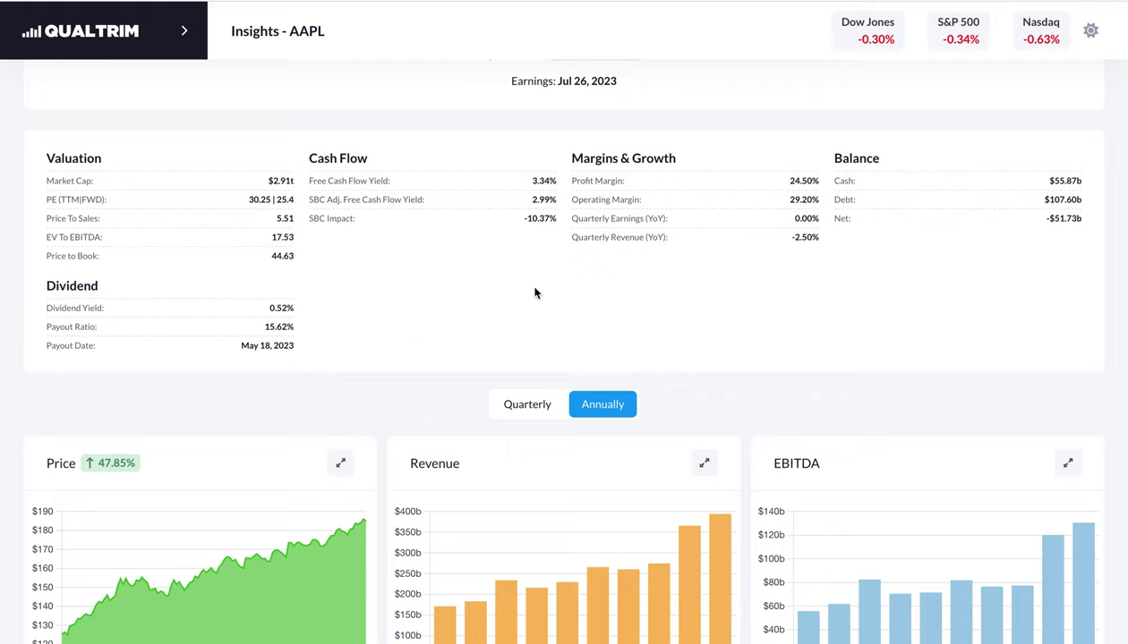
scroll(782, 285, "down", 2)
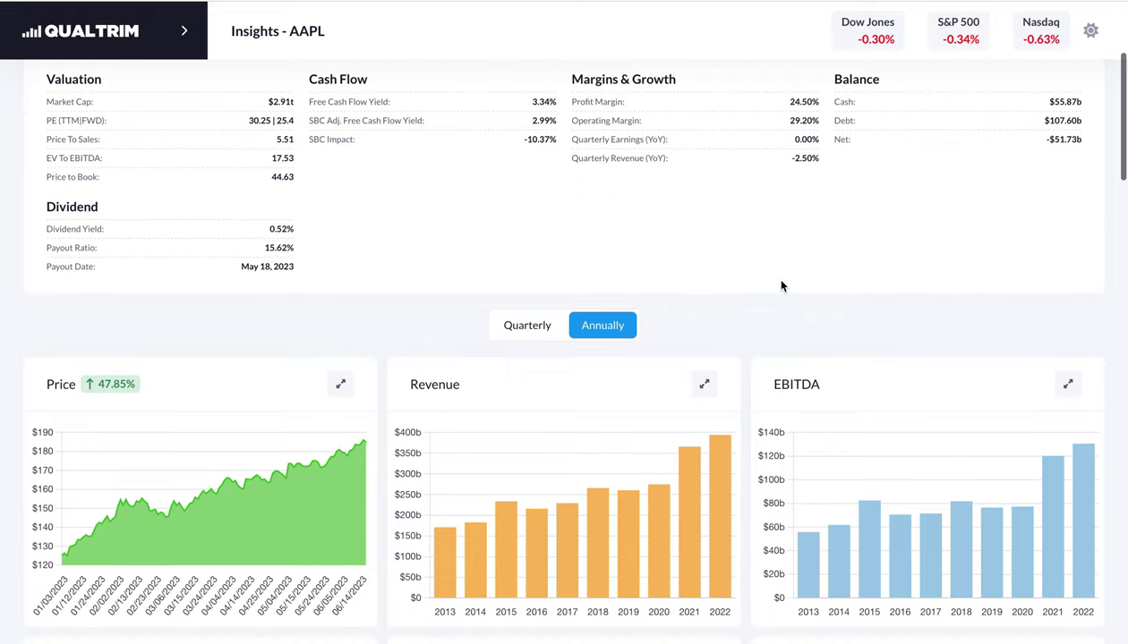
left_click(702, 320)
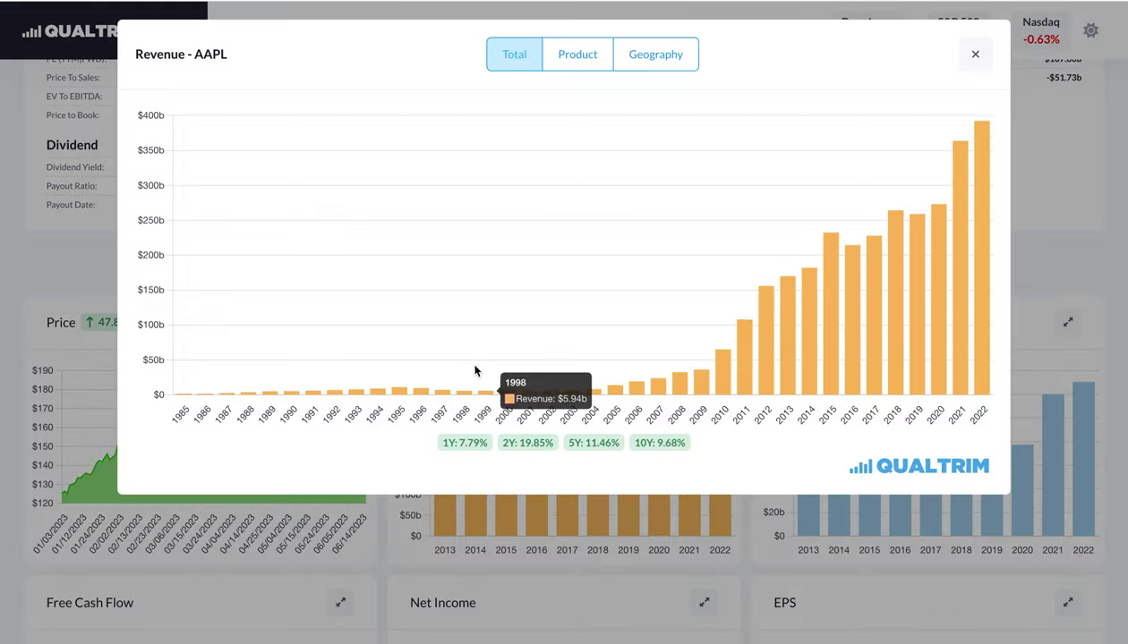
left_click(974, 53)
- Look over Apple's Free Cash Flow, Net Income and EPS charts, and view the Dividends chart enlarged before closing it
scroll(791, 372, "down", 3)
scroll(791, 371, "down", 1)
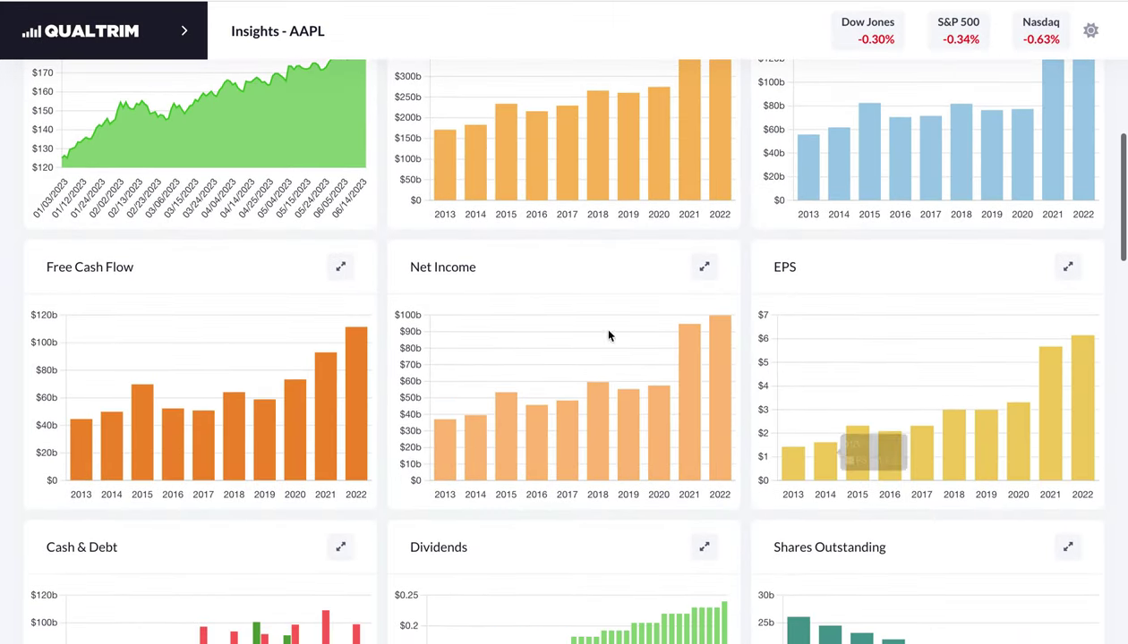
scroll(653, 295, "down", 1)
scroll(879, 360, "down", 3)
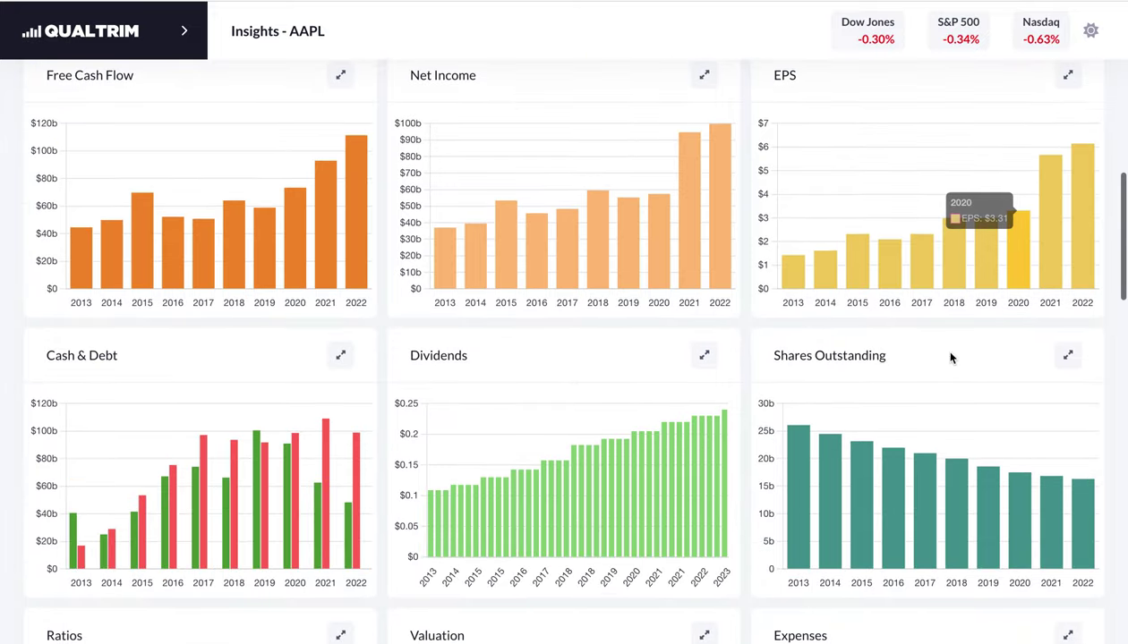
left_click(704, 355)
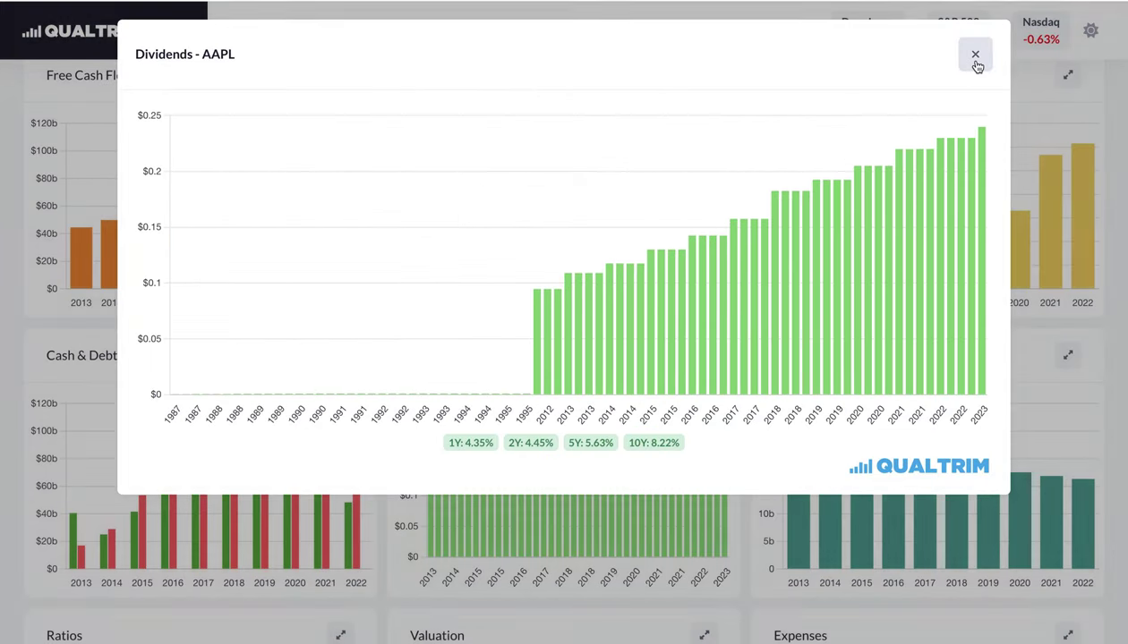
left_click(974, 55)
- View Apple's Cash & Debt and Shares Outstanding charts enlarged, closing each one after examining it
left_click(339, 357)
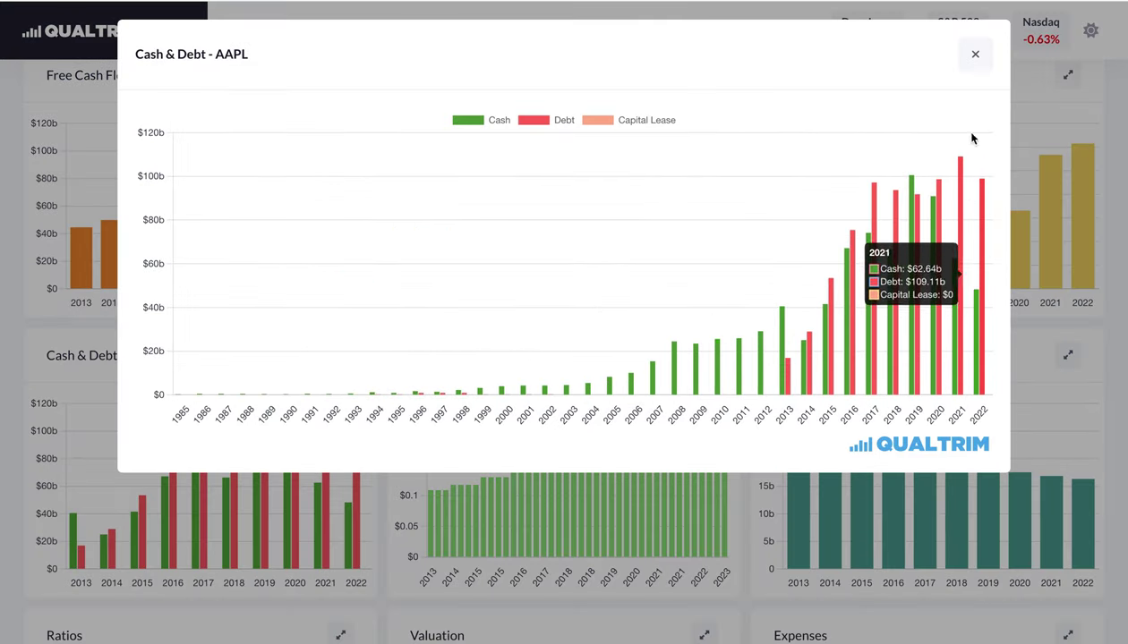
left_click(975, 55)
left_click(1066, 357)
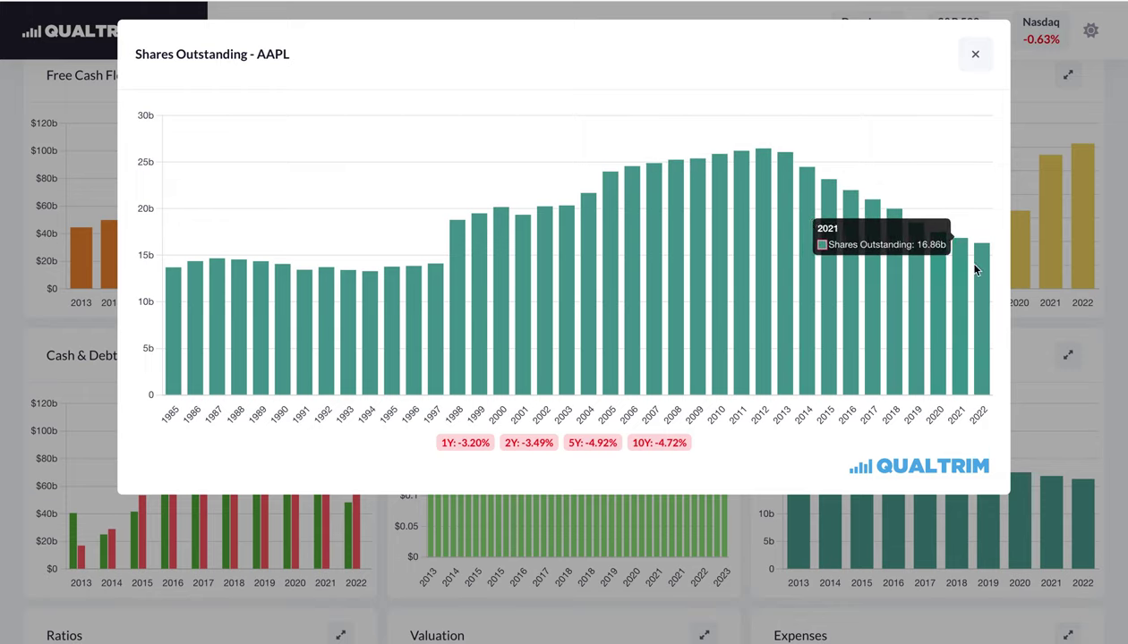
left_click(977, 61)
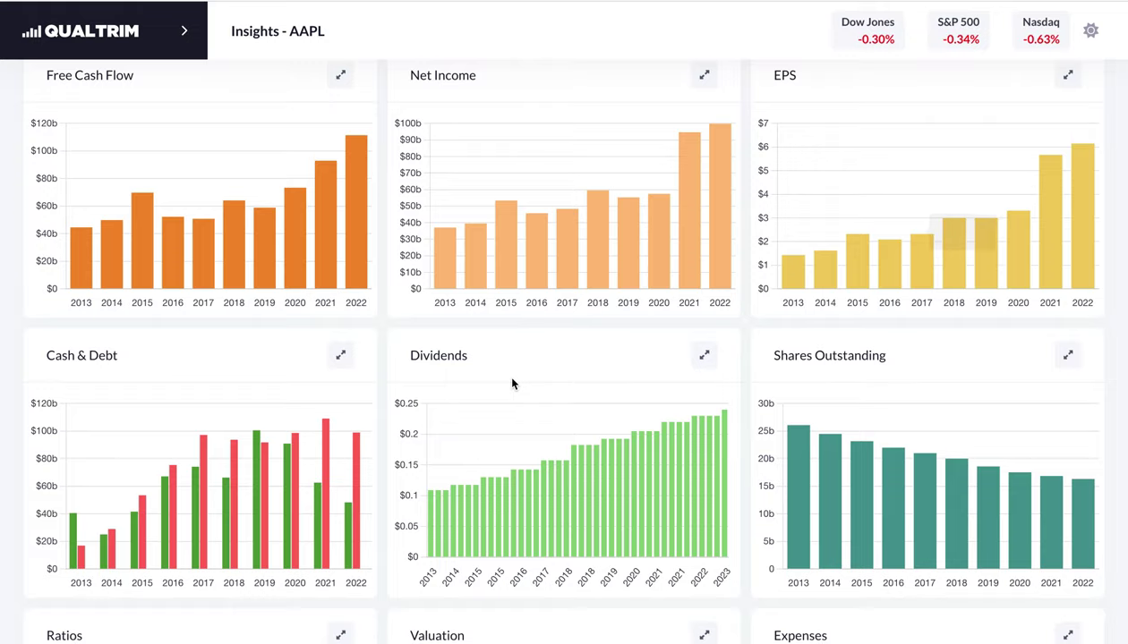
- Read Apple's Company Profile and return to the valuation summary at the start of its insights page
scroll(511, 382, "down", 5)
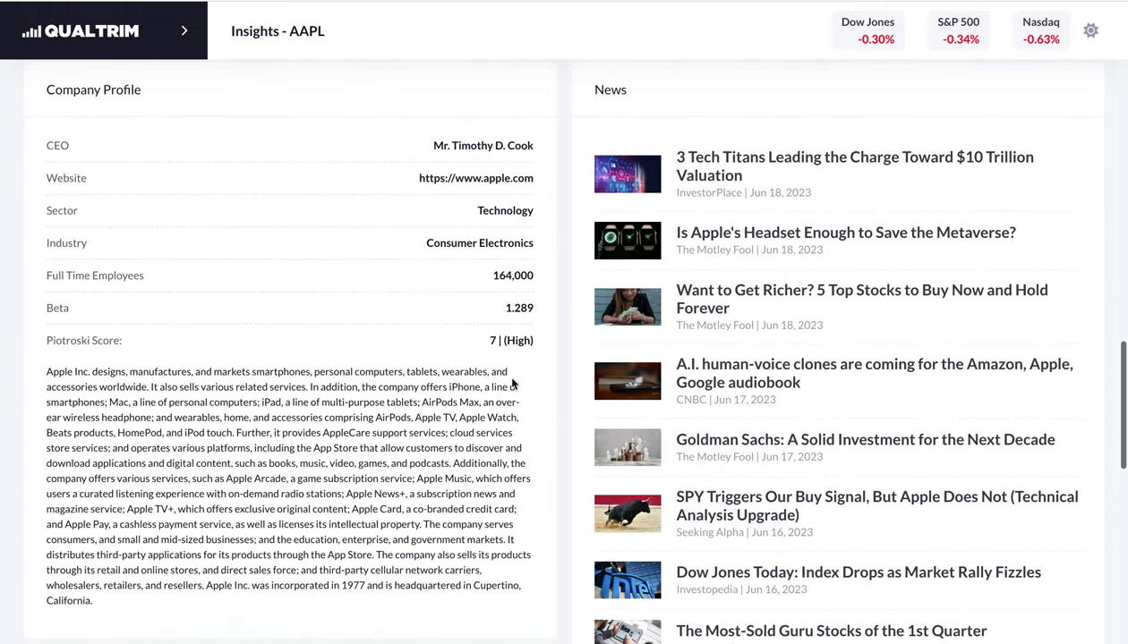
scroll(505, 376, "down", 2)
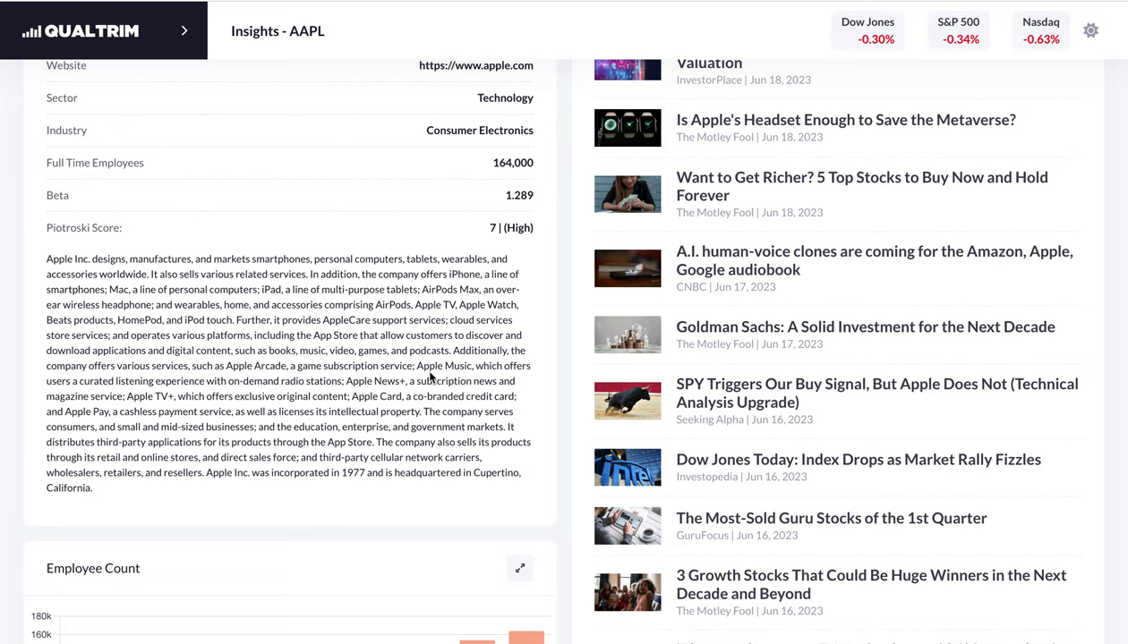
scroll(430, 376, "up", 4)
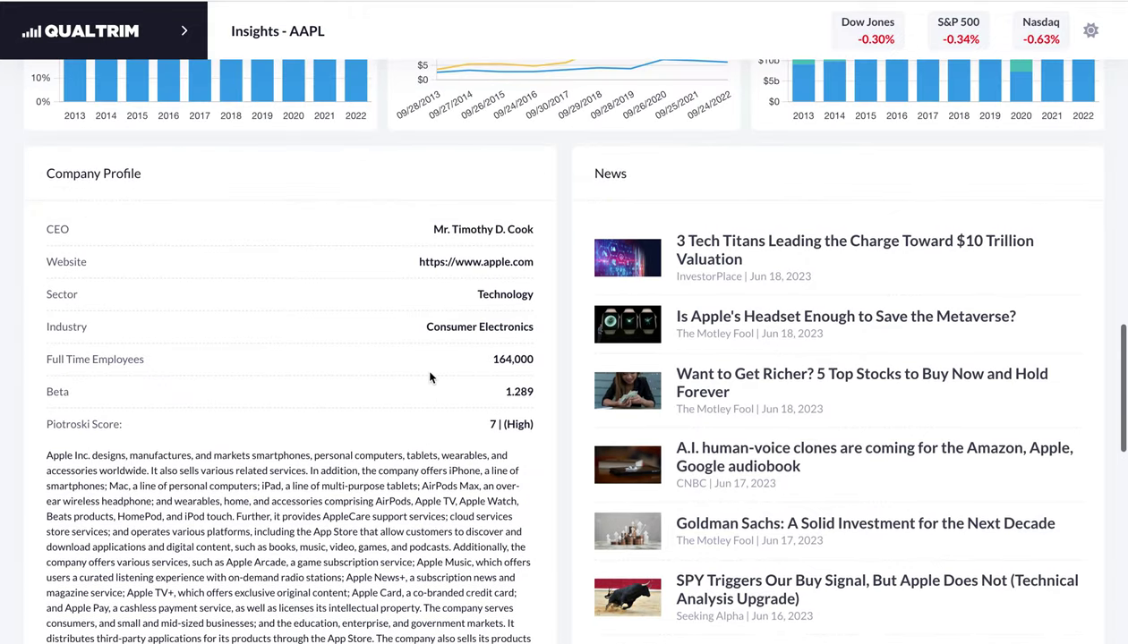
scroll(430, 376, "up", 8)
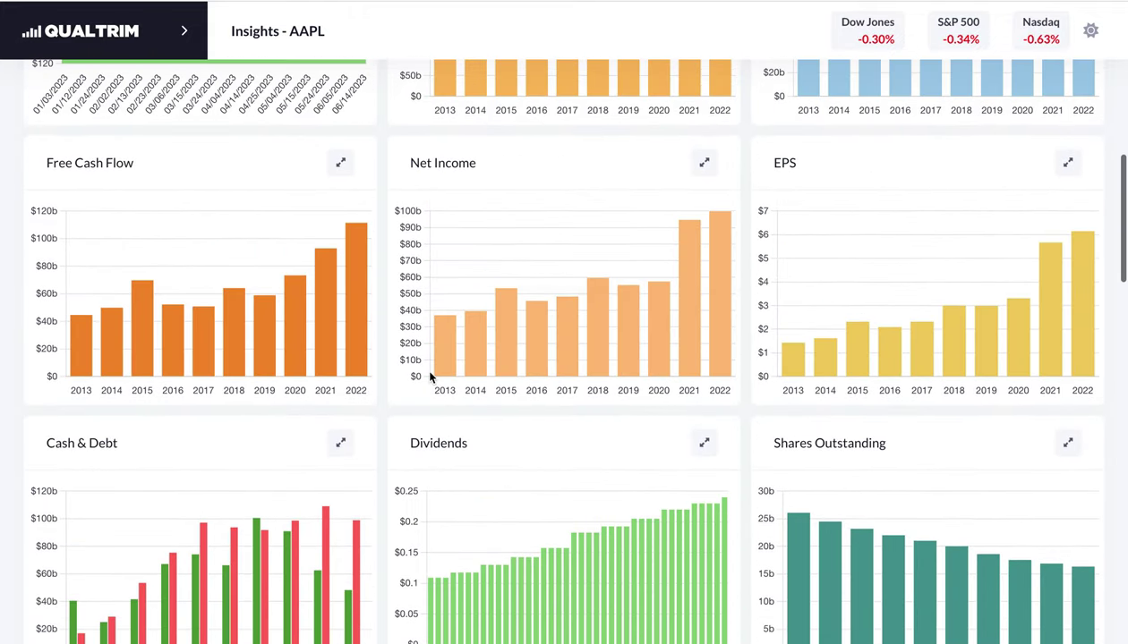
scroll(430, 377, "up", 7)
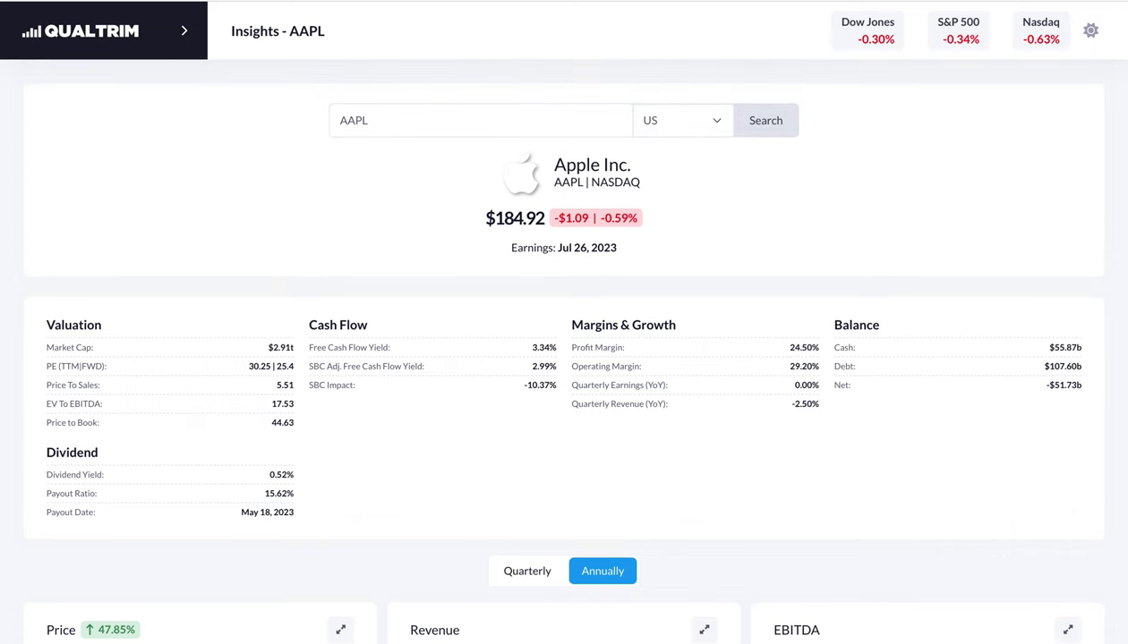
- Switch to the Google Sheets portfolio and go through the CP row's ticker, Railroad sector and allocated amount
left_click(143, 423)
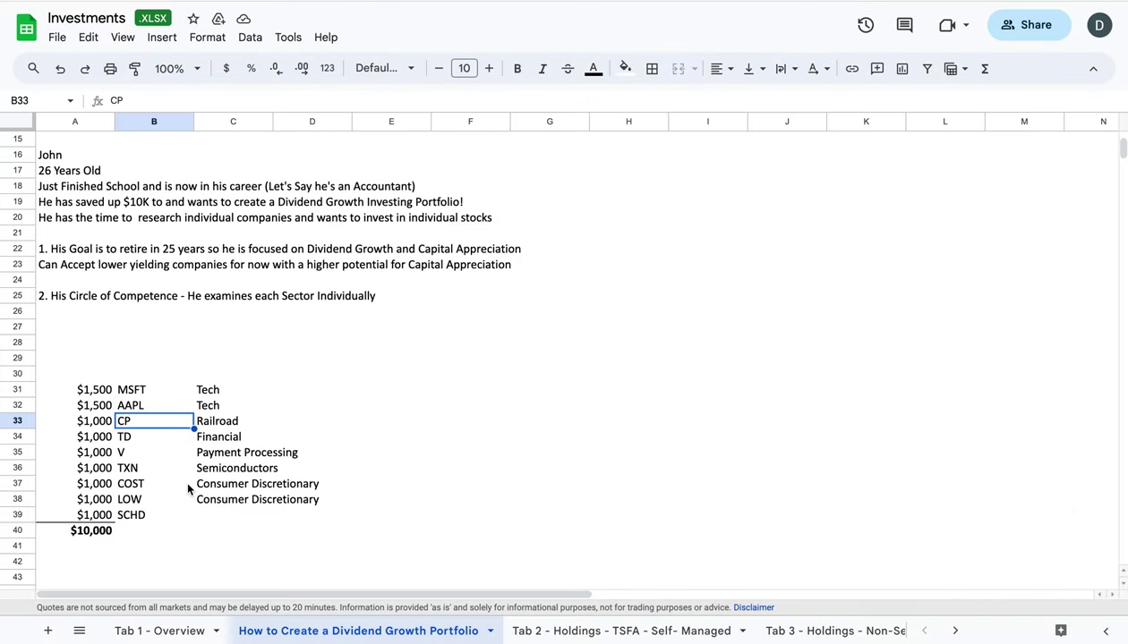
scroll(188, 488, "down", 2)
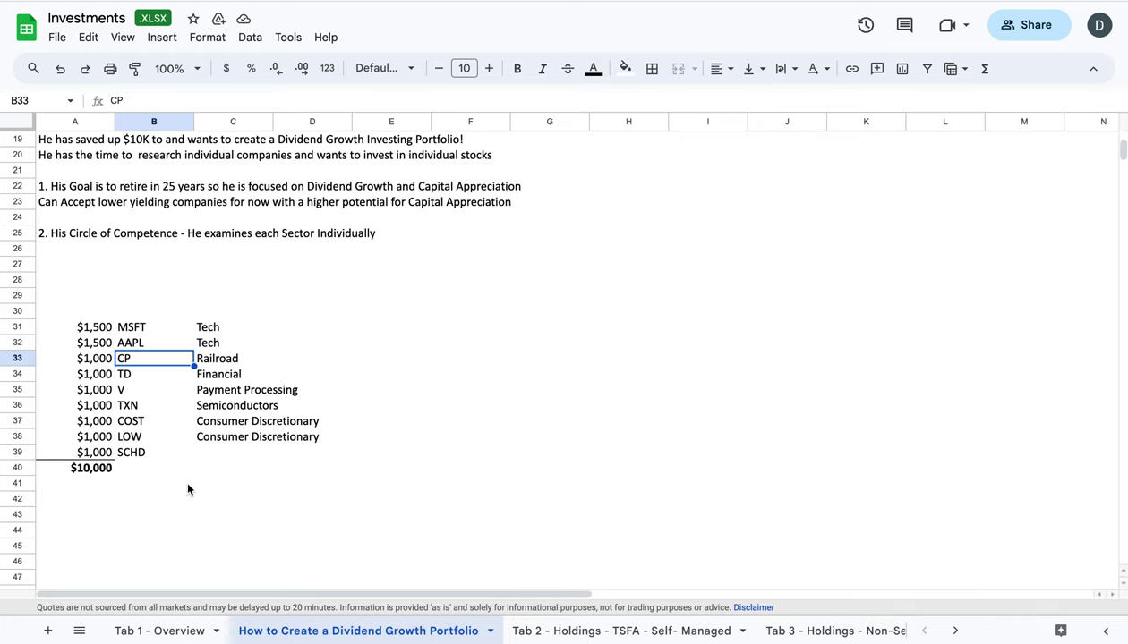
left_click(216, 359)
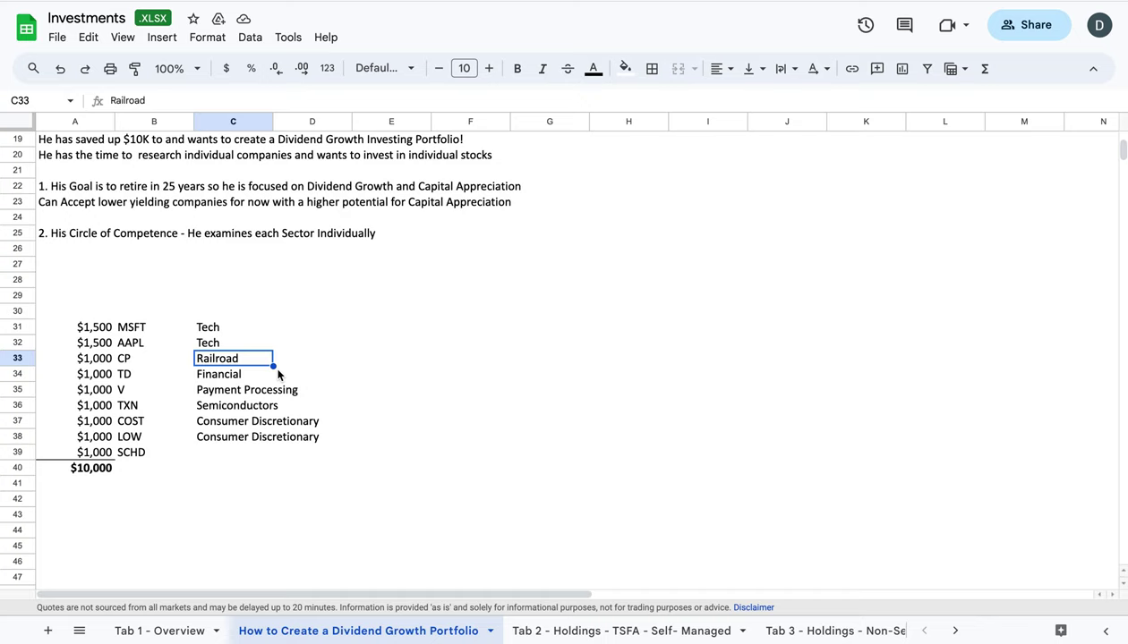
left_click(106, 363)
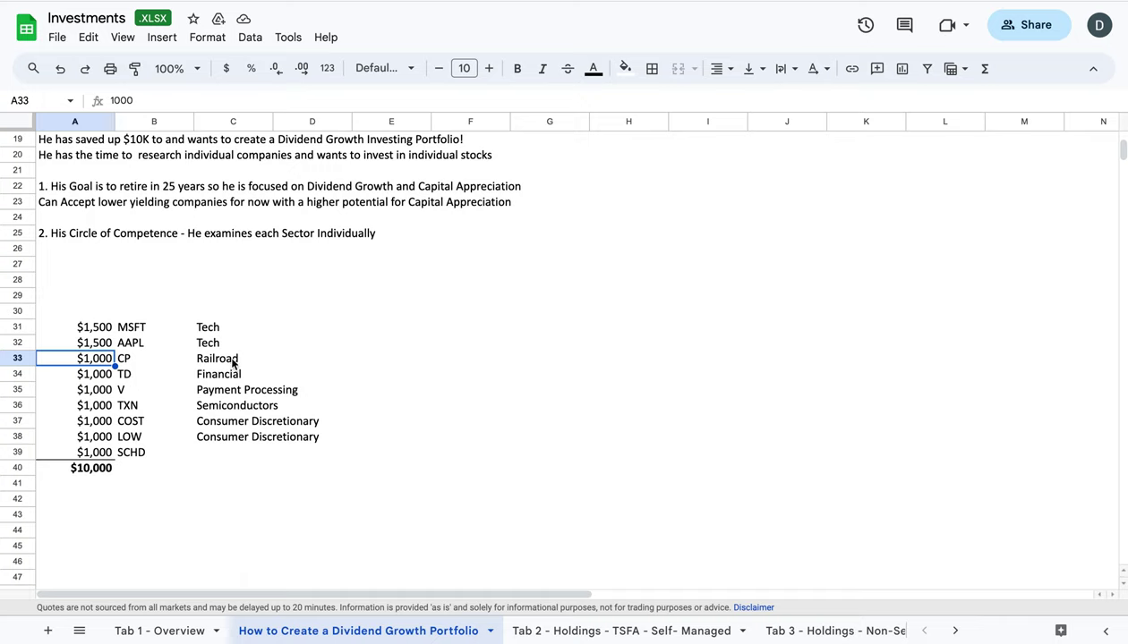
- Select the TD row's amount and ticker, then switch to Qualtrim and load the insights for TD
left_click(90, 376)
left_click(140, 376)
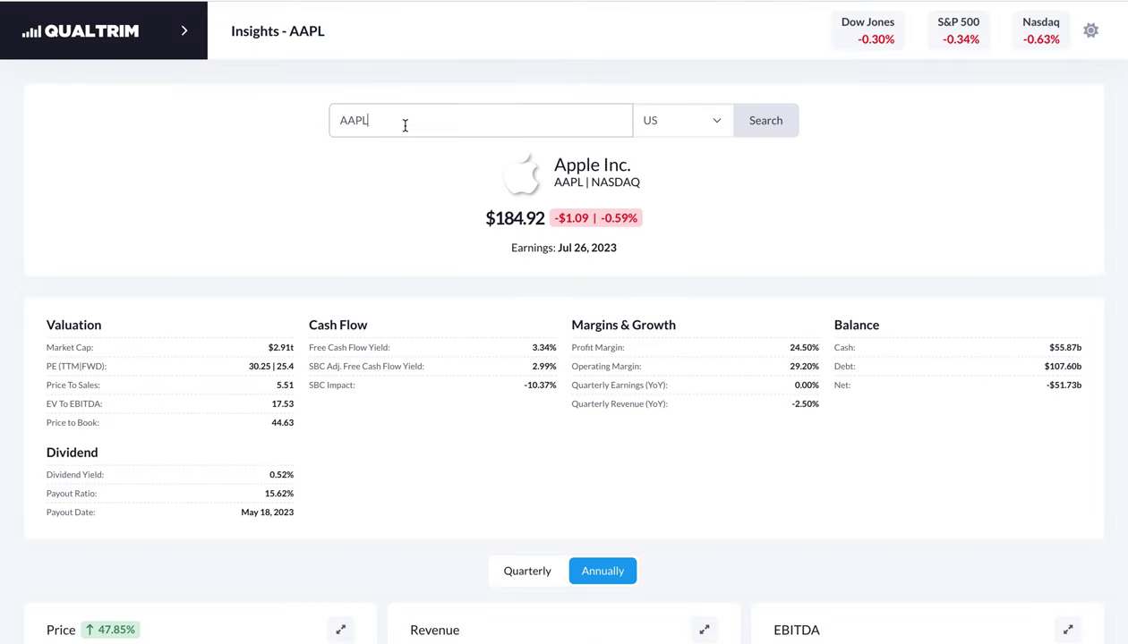
left_click_drag(405, 120, 322, 130)
type("TD")
key("Return")
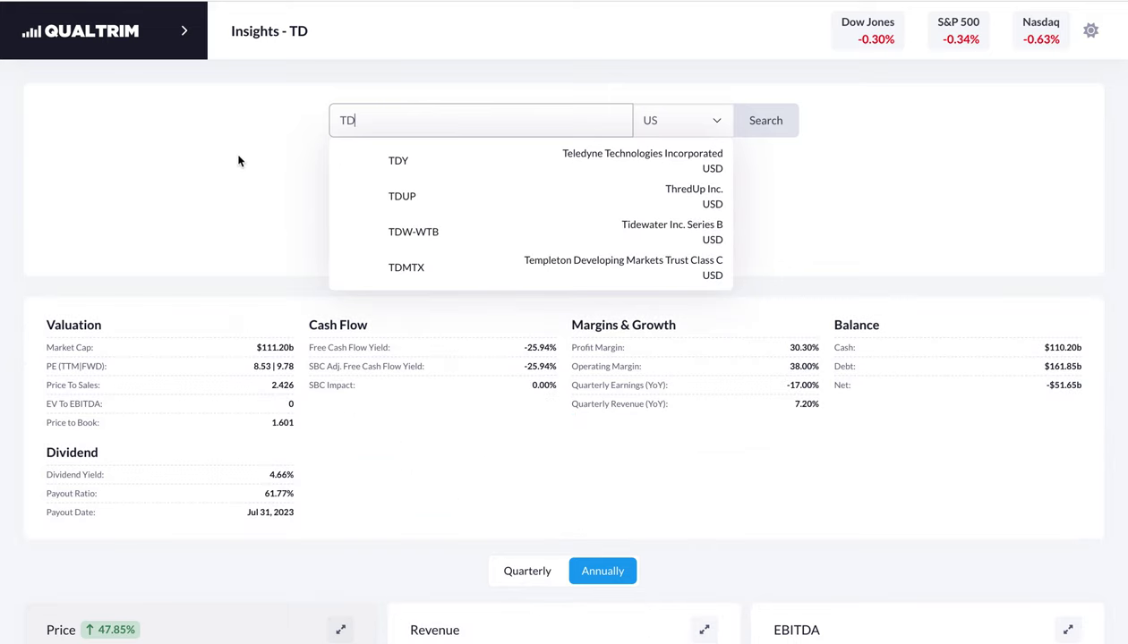
left_click(221, 209)
- Review Toronto-Dominion Bank's valuation summary and its Price, Revenue and EBITDA charts, then switch back to the Google Sheets portfolio
scroll(510, 273, "down", 1)
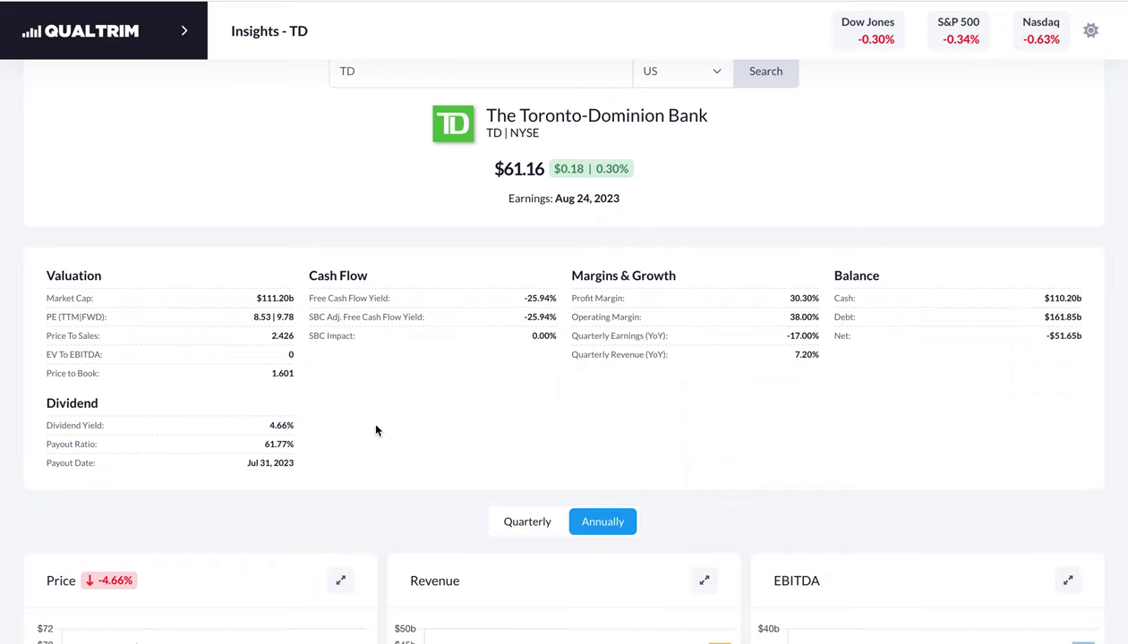
scroll(375, 431, "down", 2)
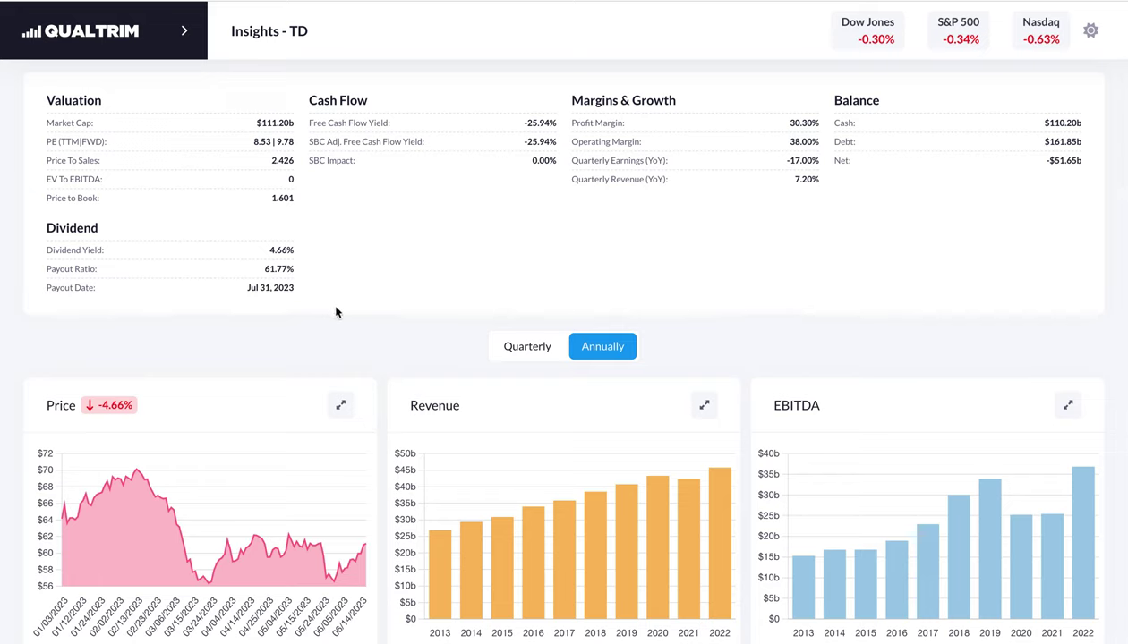
scroll(335, 312, "up", 2)
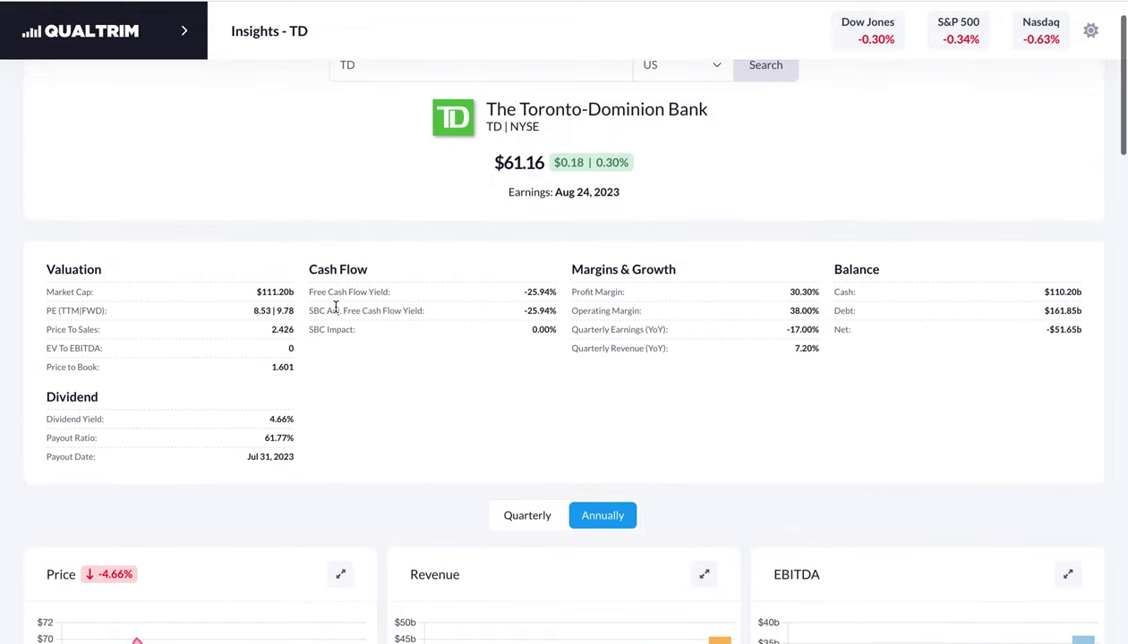
scroll(343, 252, "up", 1)
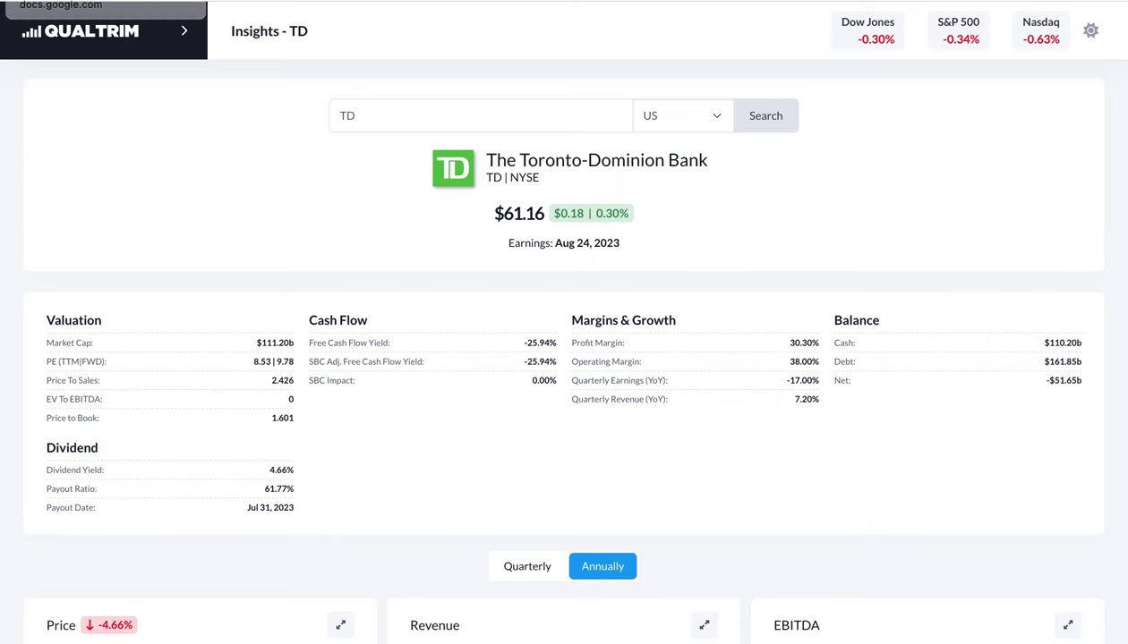
left_click(143, 16)
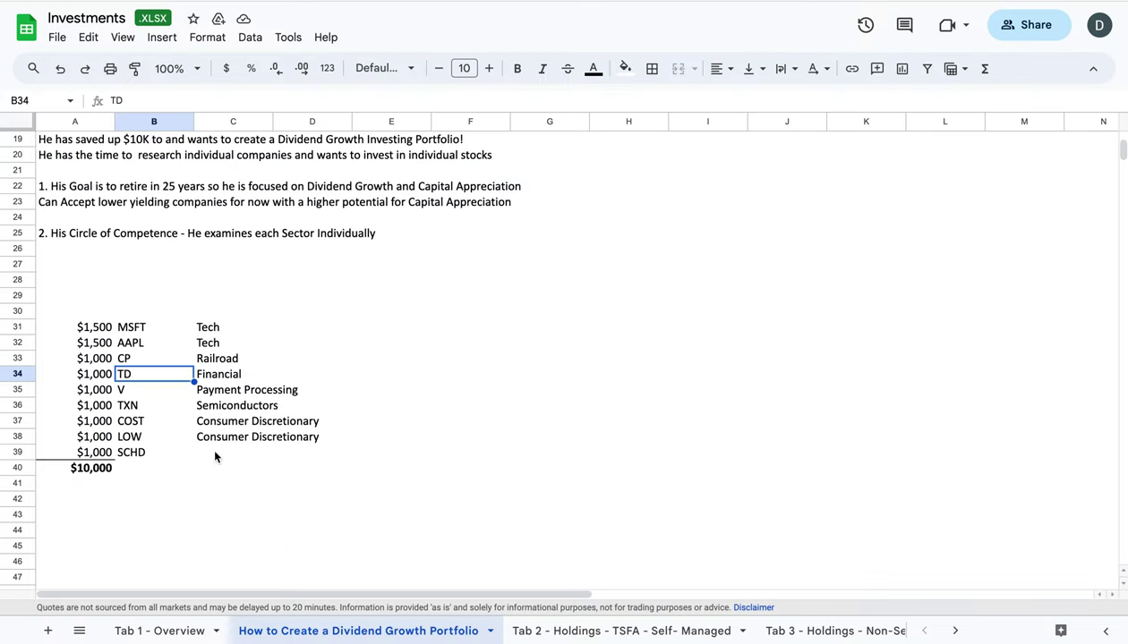
- Go through the V row's ticker, Payment Processing sector and allocated amount in the portfolio list
left_click(123, 388)
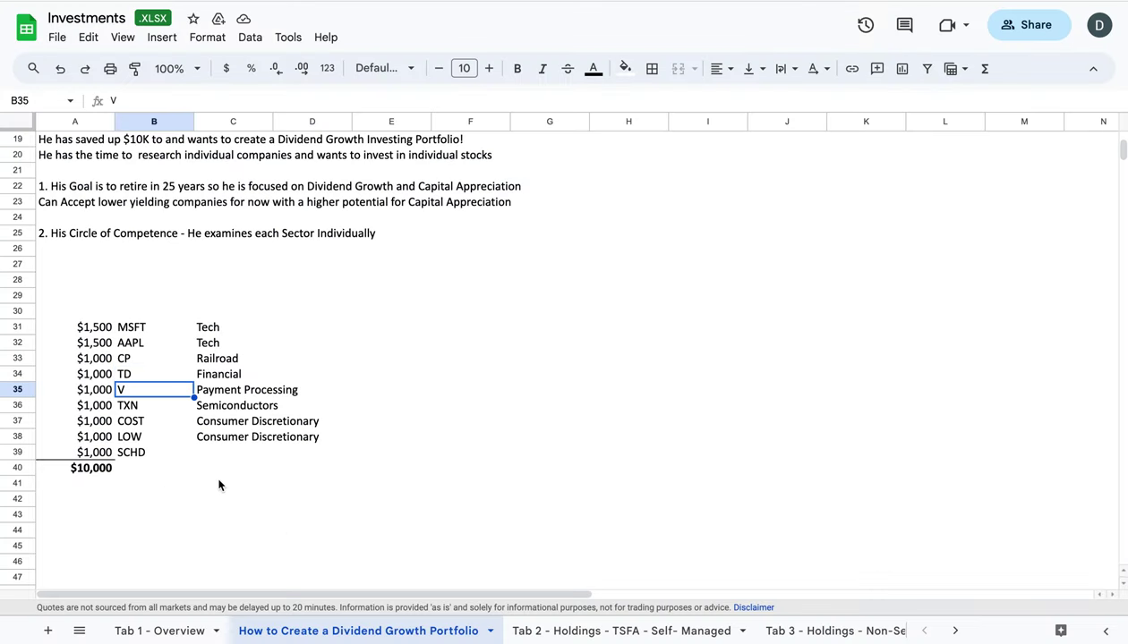
left_click(222, 390)
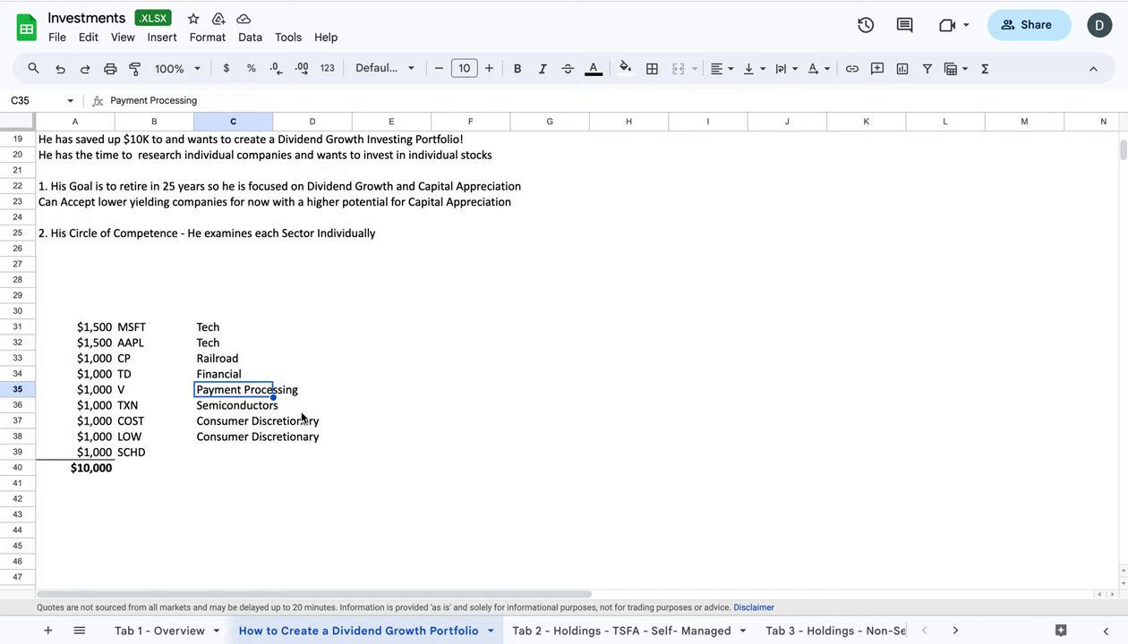
key("Left")
key("Left")
key("Right")
key("Left")
- Select the TXN ticker, followed by the COST ticker and its Consumer Discretionary sector in the portfolio list
key("Down")
key("Right")
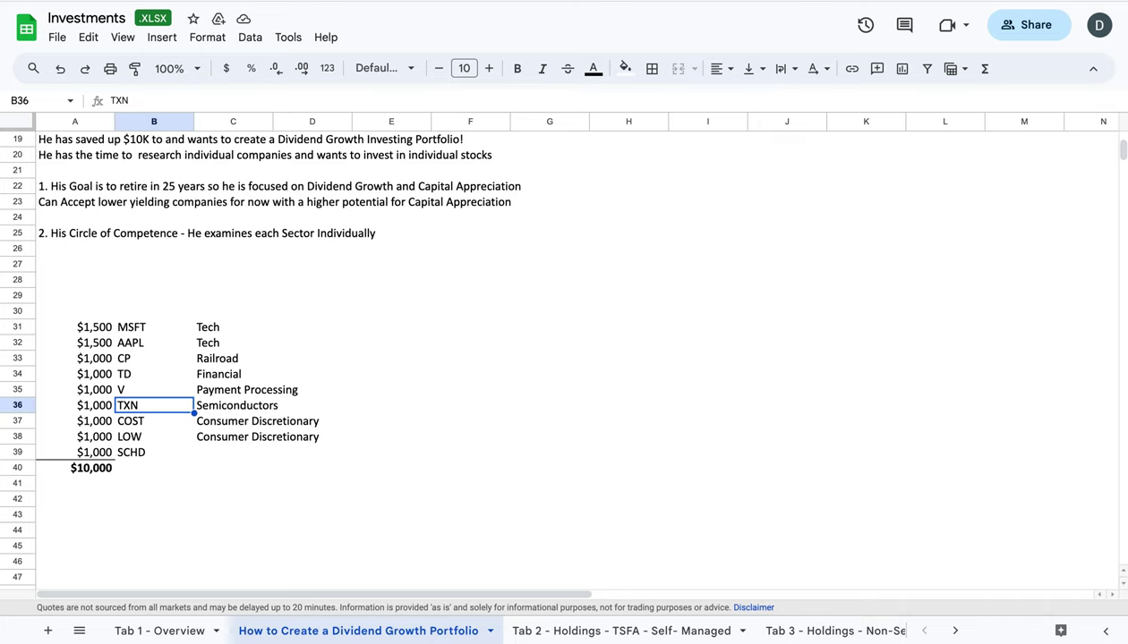
left_click(154, 421)
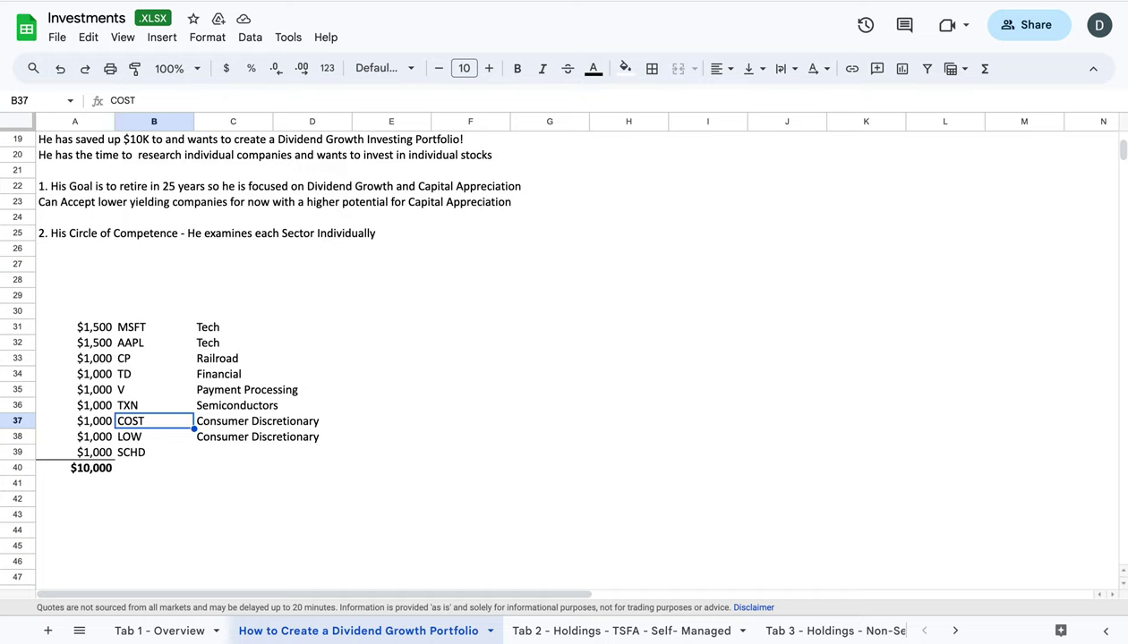
left_click(232, 421)
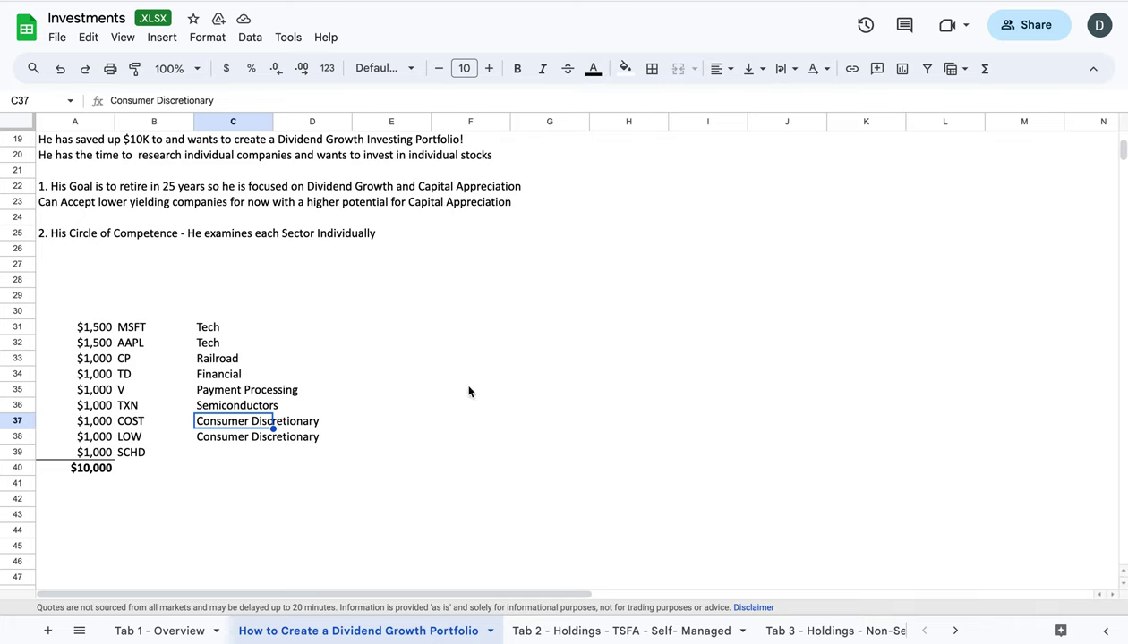
left_click(348, 425)
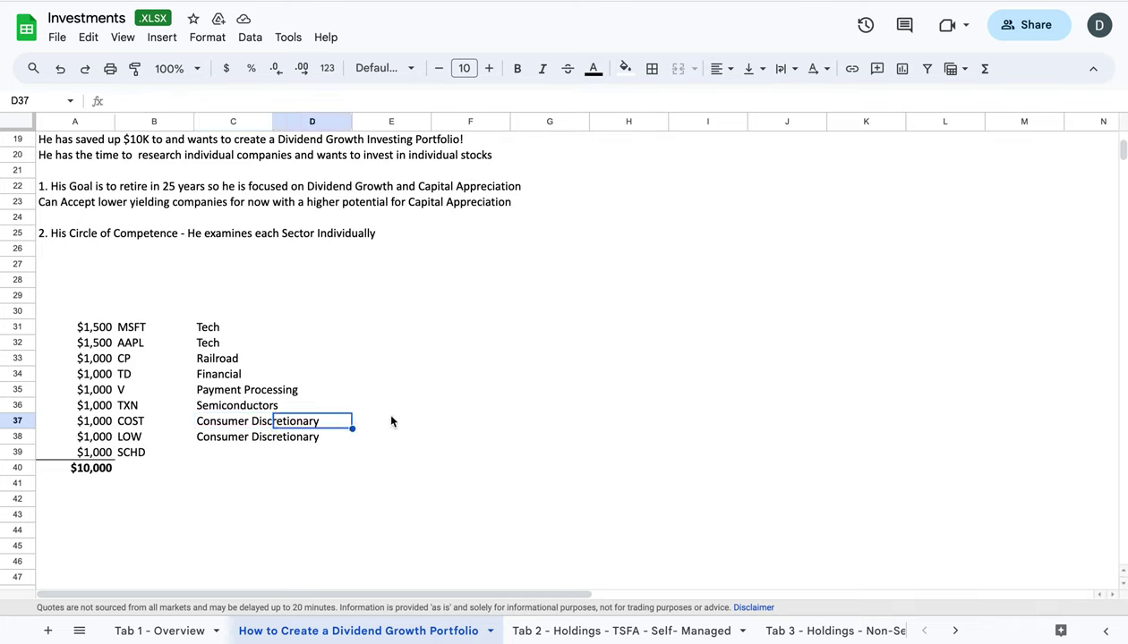
left_click(390, 421)
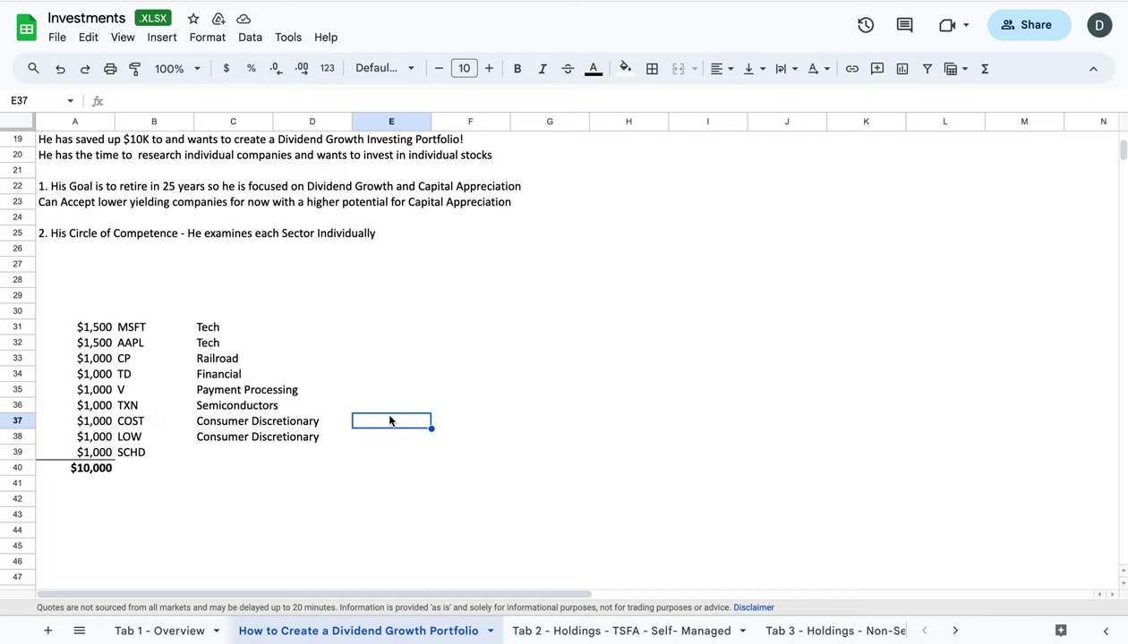
- Select the LOW ticker in the portfolio list, then switch to Qualtrim and load the insights for Lowe's Companies (LOW)
left_click(141, 437)
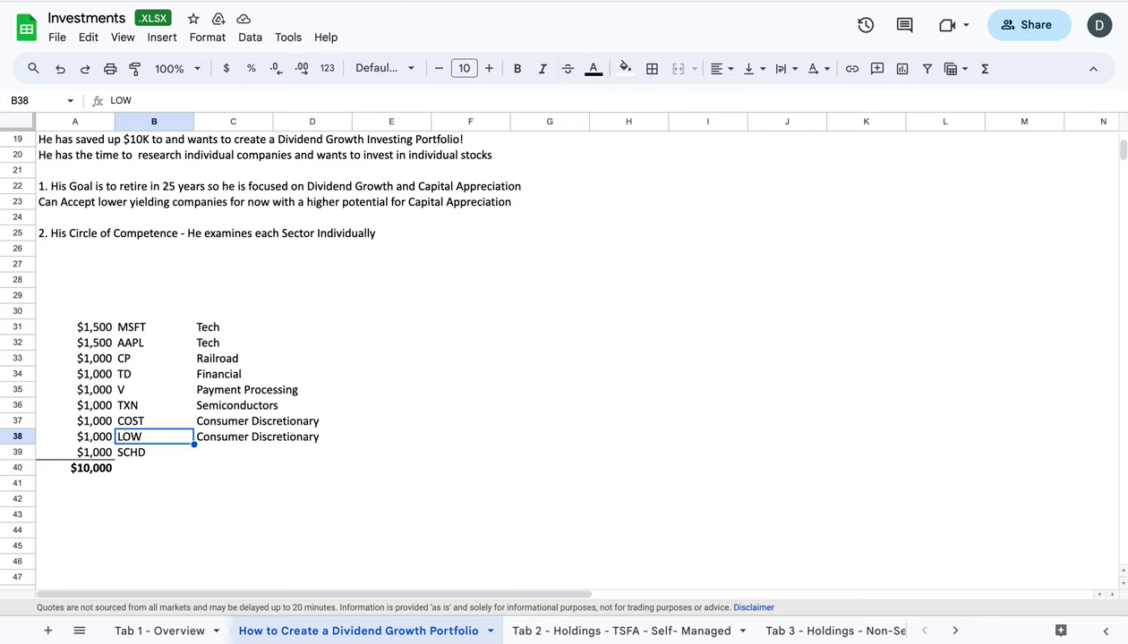
left_click_drag(375, 116, 302, 121)
type("low")
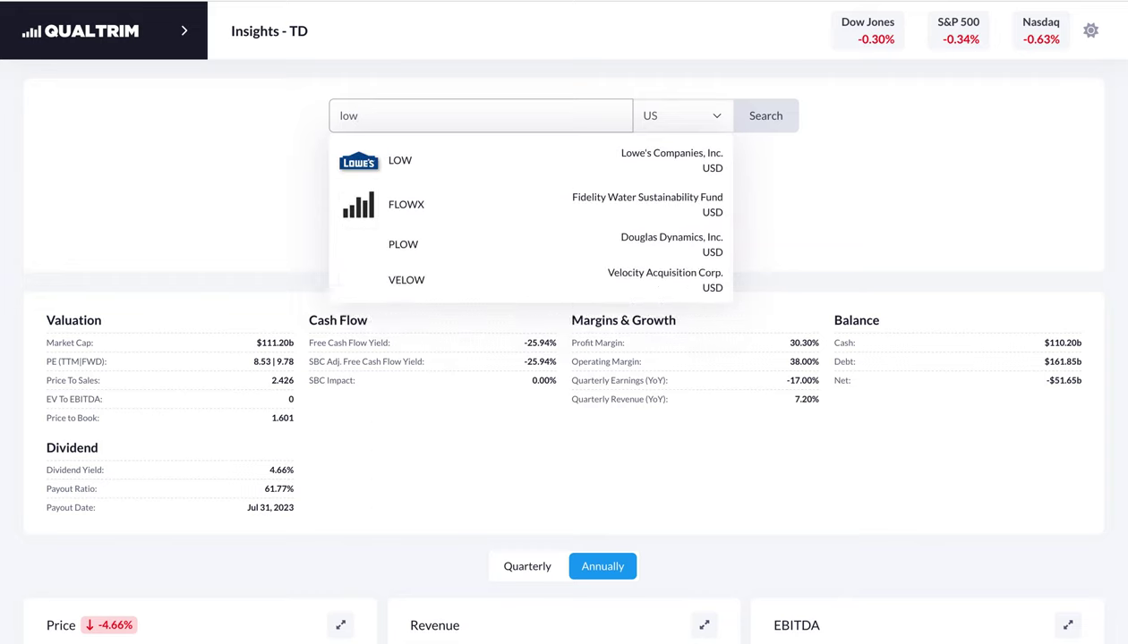
left_click(391, 161)
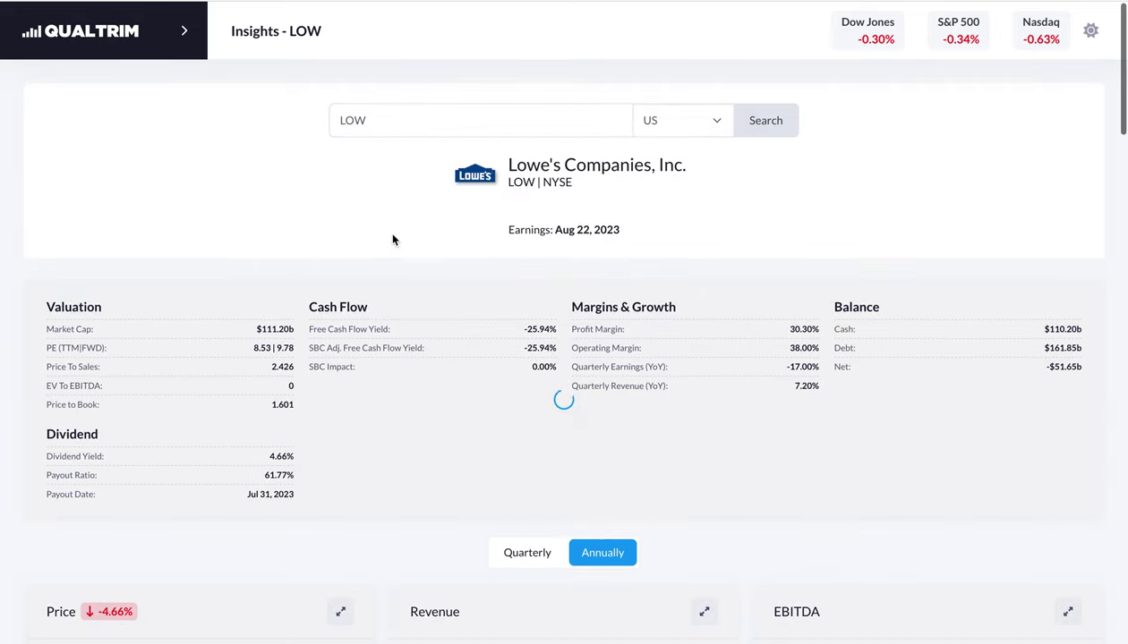
- Review Lowe's valuation, cash flow, margins, balance and dividend figures, then examine the enlarged Revenue chart and close it
scroll(449, 324, "down", 1)
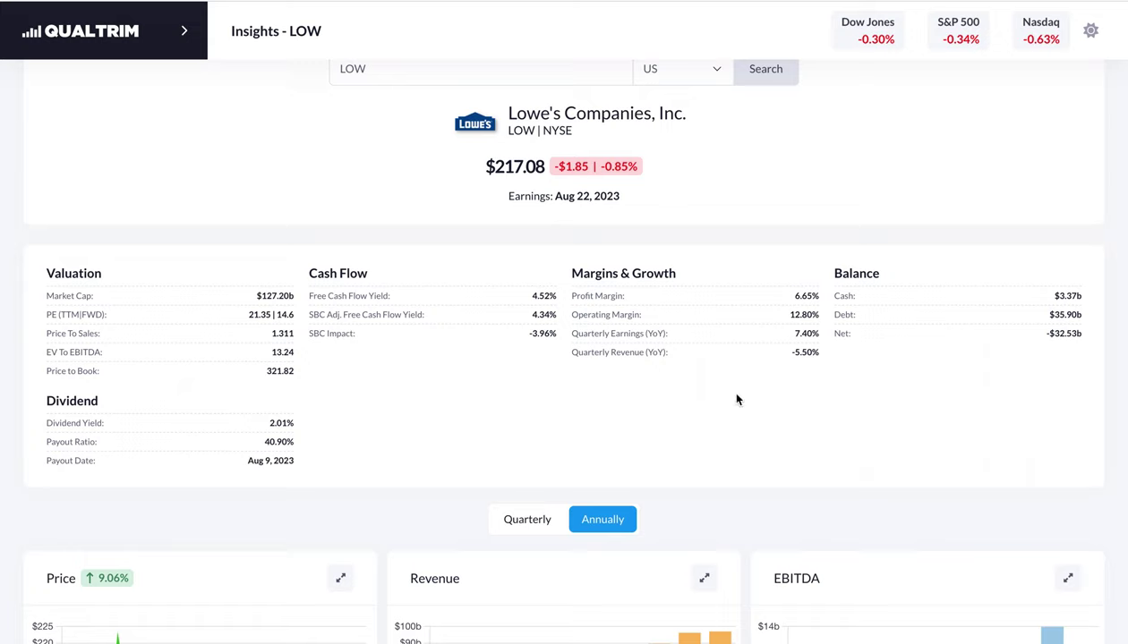
scroll(528, 396, "down", 1)
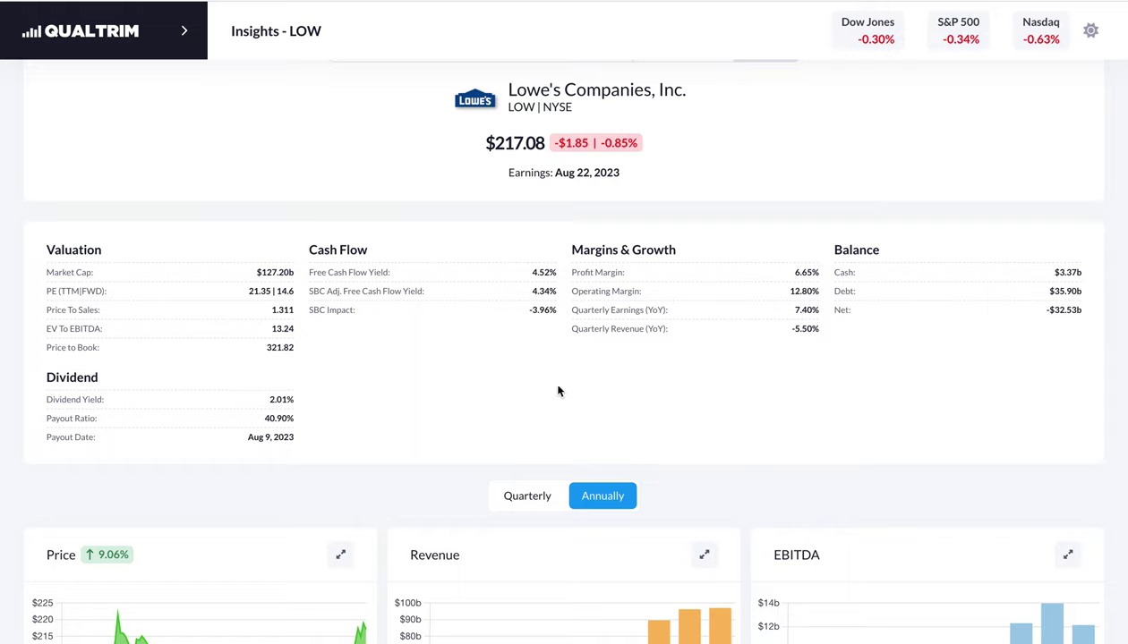
scroll(593, 398, "down", 2)
left_click(702, 356)
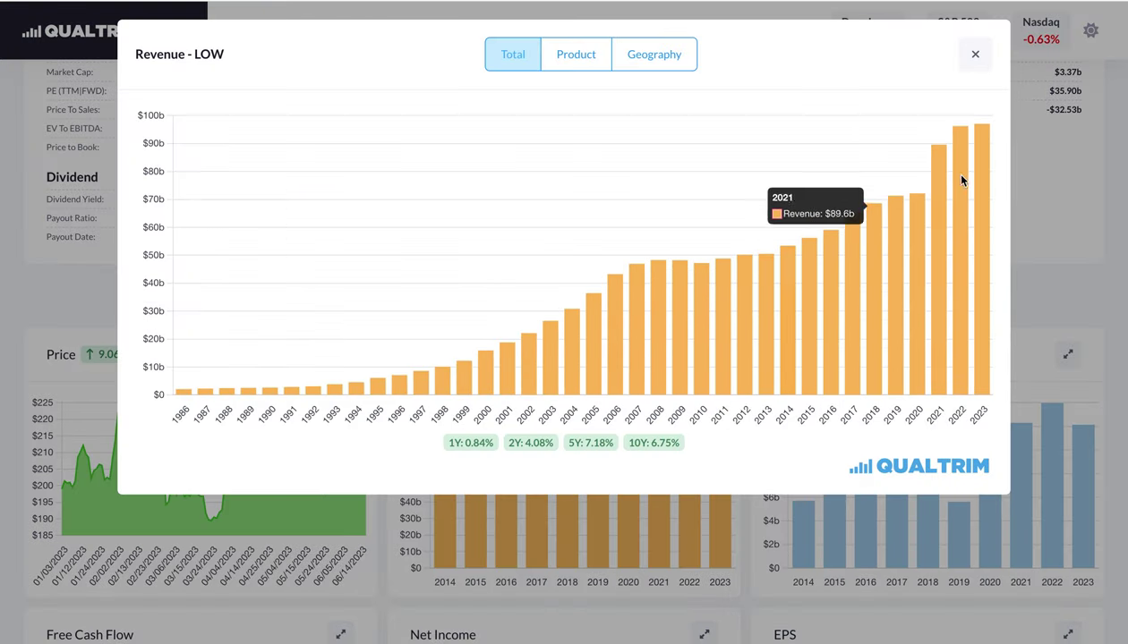
mouse_move(982, 127)
left_click(979, 63)
- Examine Lowe's enlarged Dividends and Shares Outstanding charts, closing each one when finished
scroll(762, 378, "down", 2)
scroll(765, 380, "down", 4)
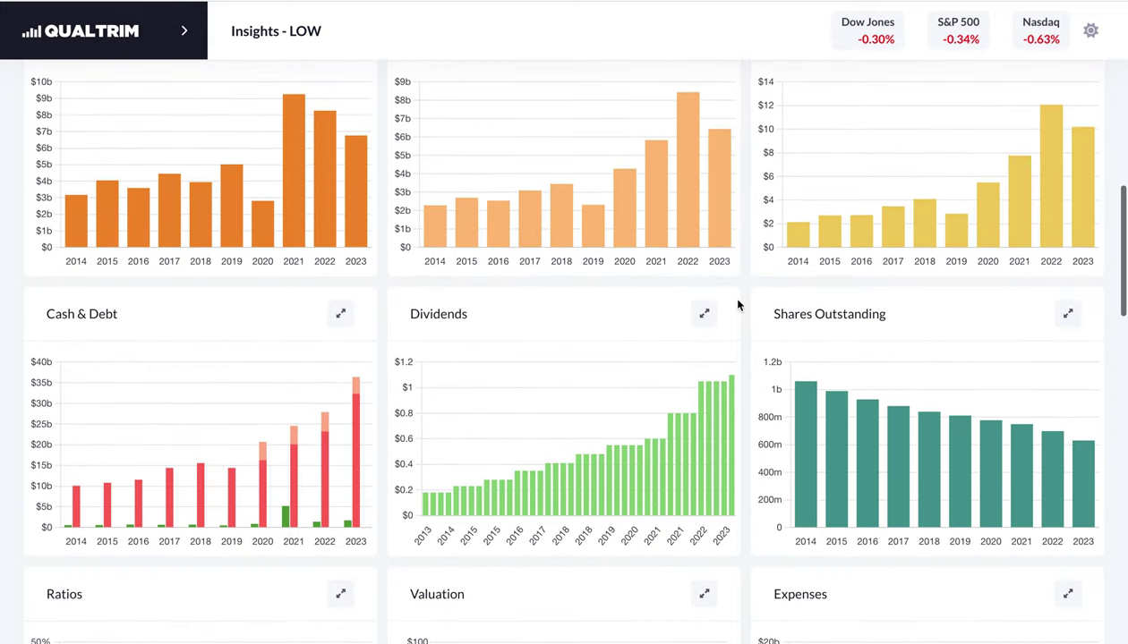
left_click(706, 317)
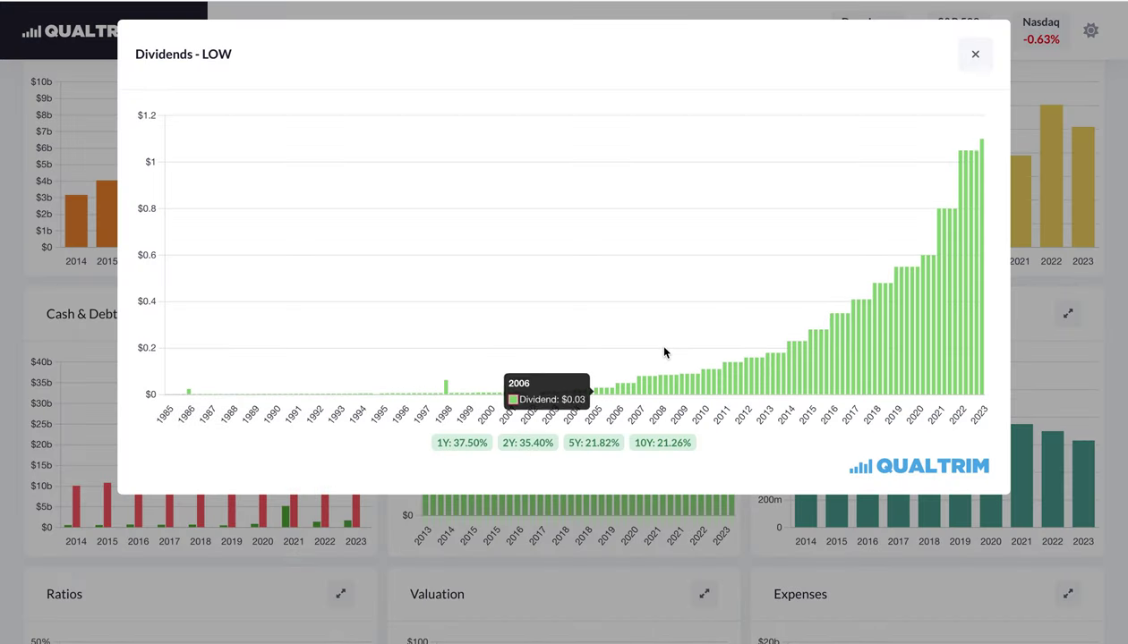
left_click(975, 54)
left_click(1065, 314)
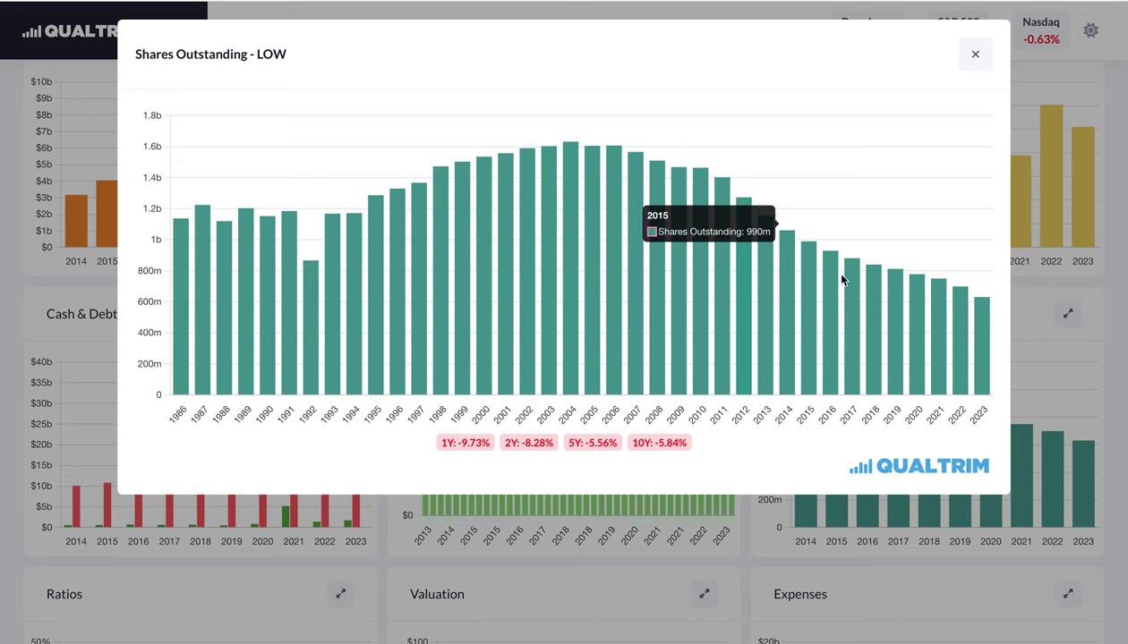
left_click(973, 54)
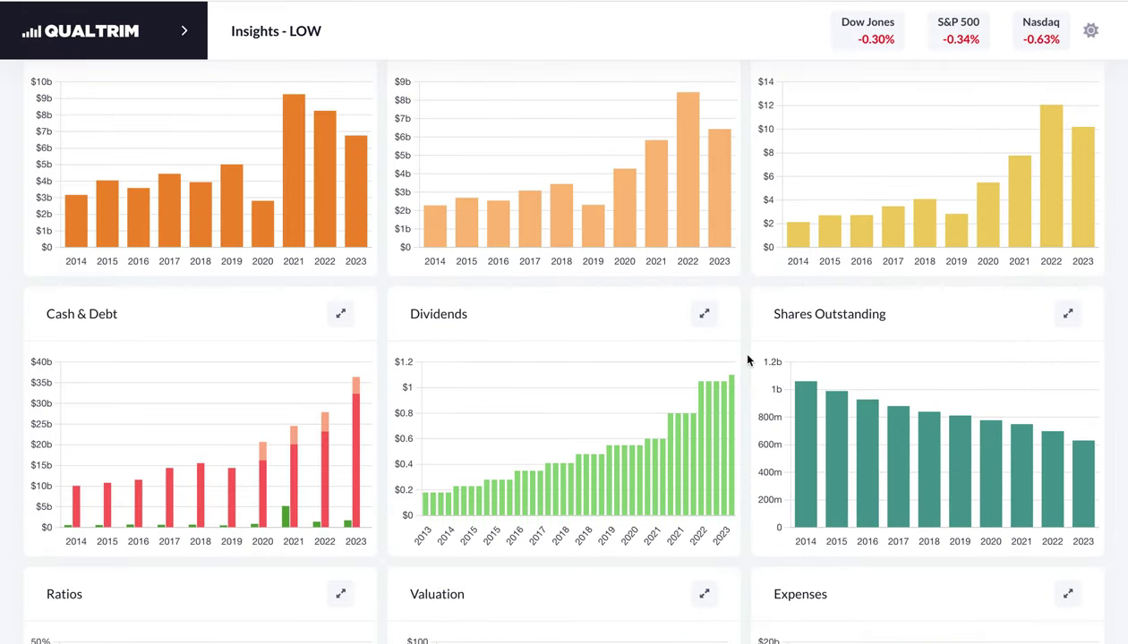
- Look back over Lowe's charts and valuation summary, then switch to the Google Sheets portfolio and select the SCHD ticker
scroll(748, 360, "up", 5)
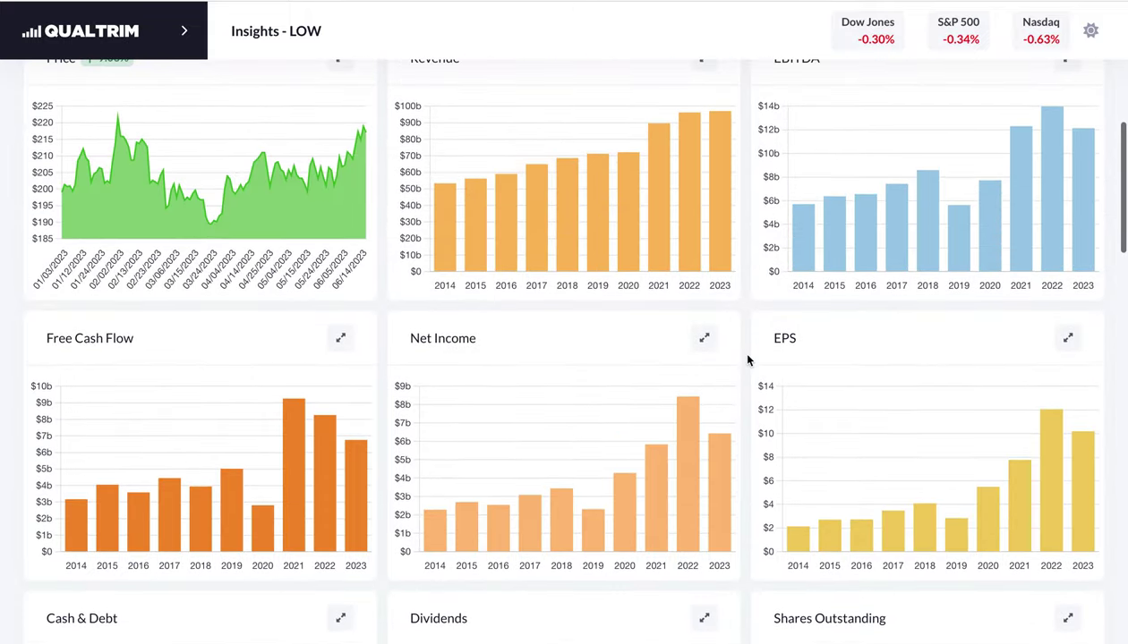
scroll(748, 360, "up", 5)
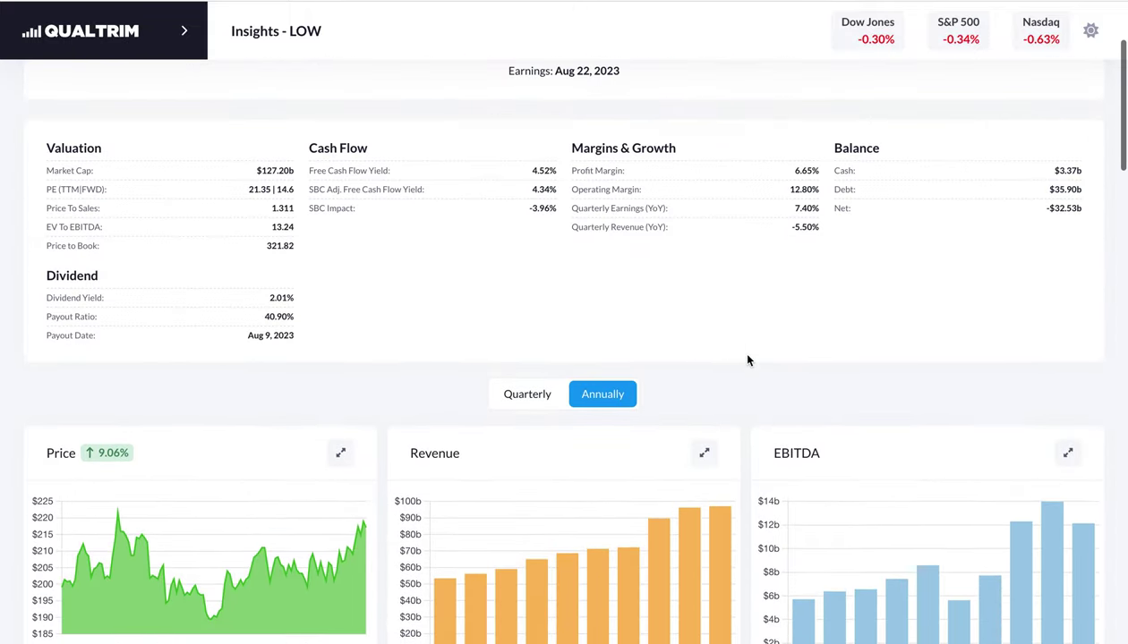
scroll(515, 211, "down", 1)
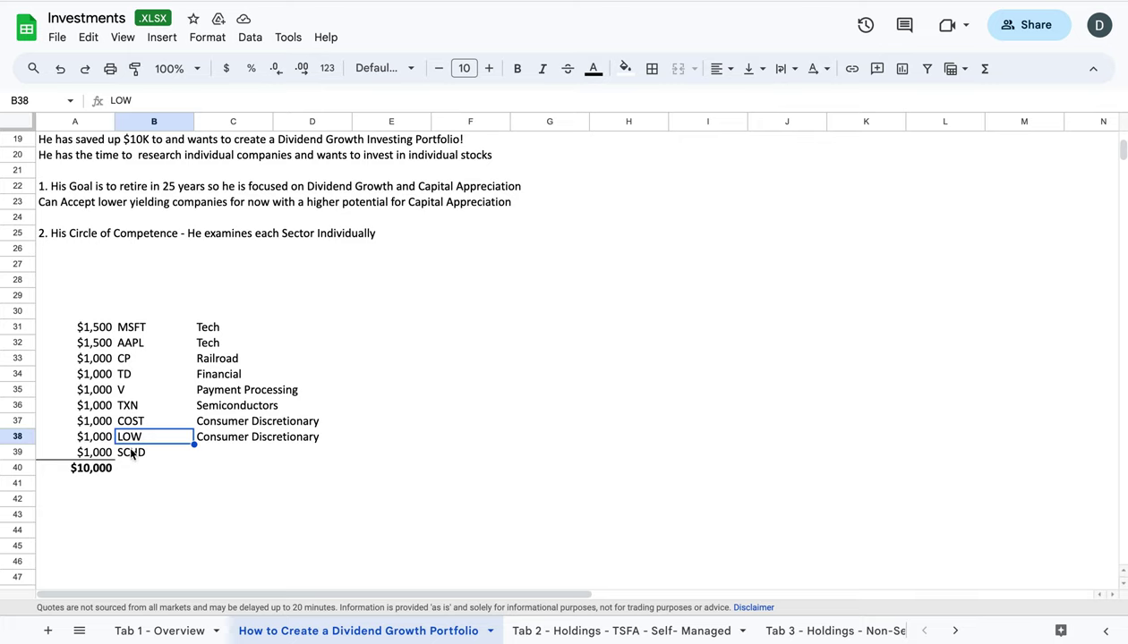
left_click(131, 451)
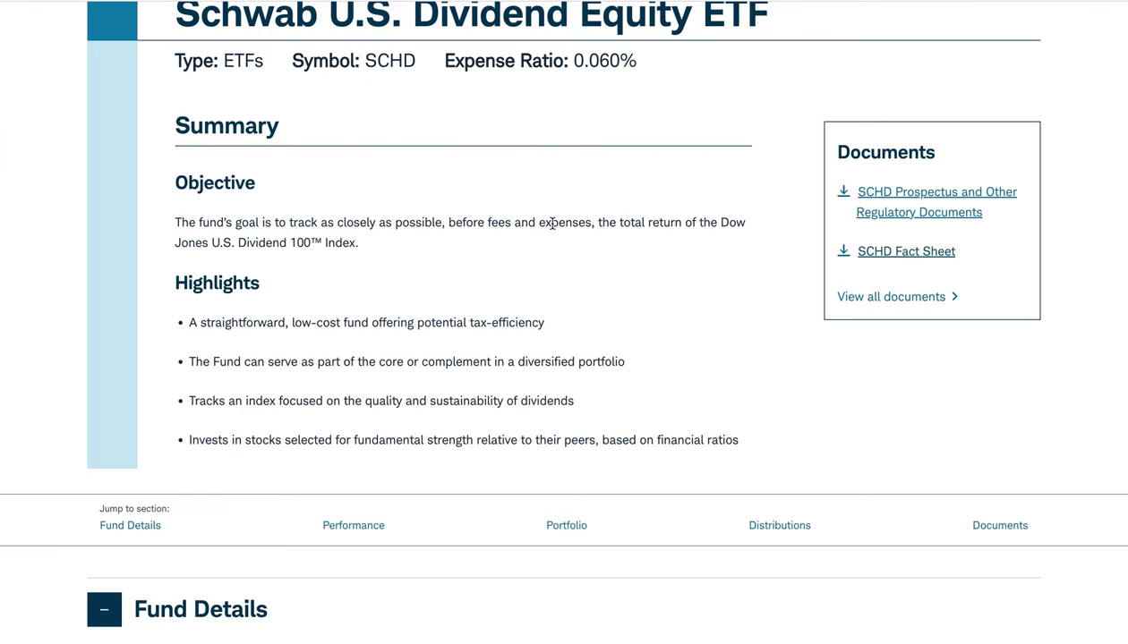
- Switch to Schwab Asset Management's SCHD page and open the SCHD Fact Sheet to review its ratings, yields, top 10 holdings and sector weightings
scroll(552, 223, "up", 1)
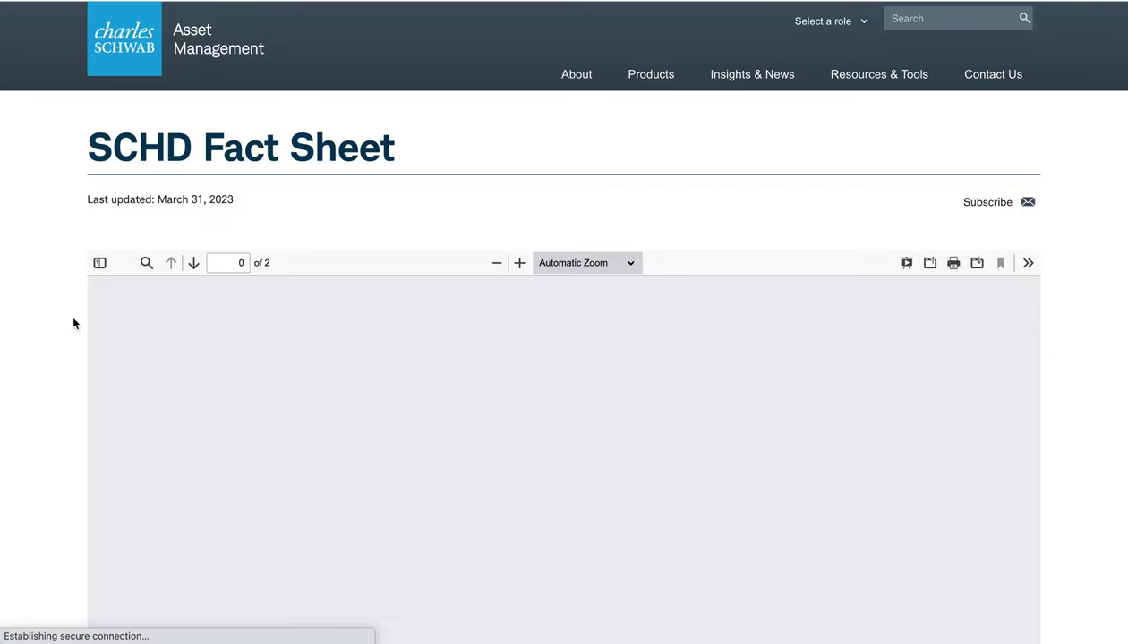
scroll(74, 320, "down", 3)
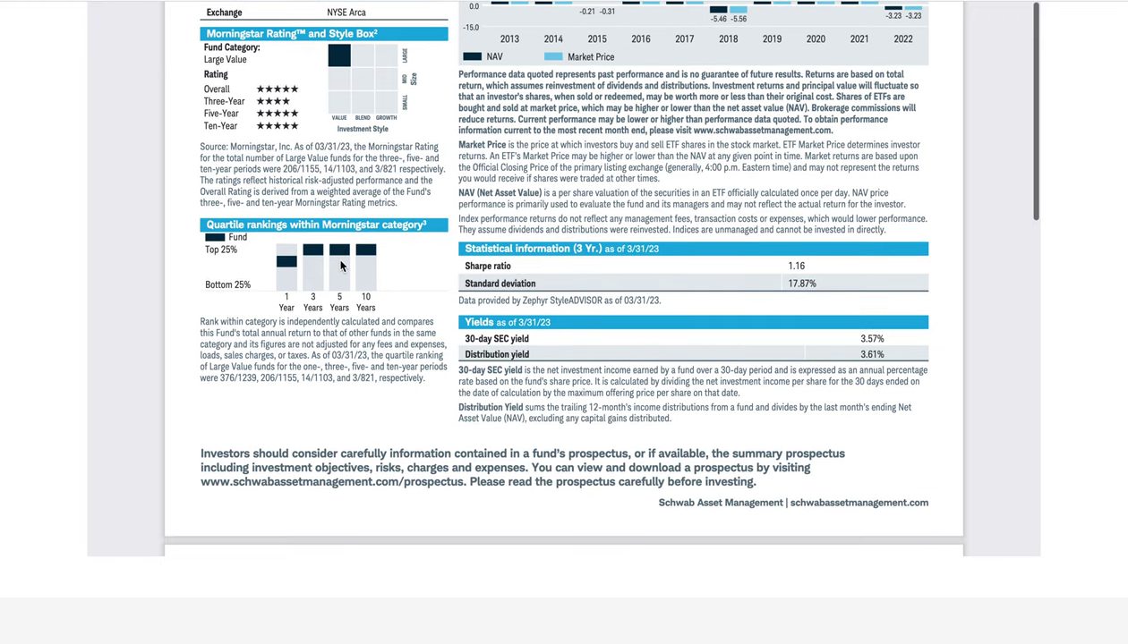
scroll(340, 266, "down", 5)
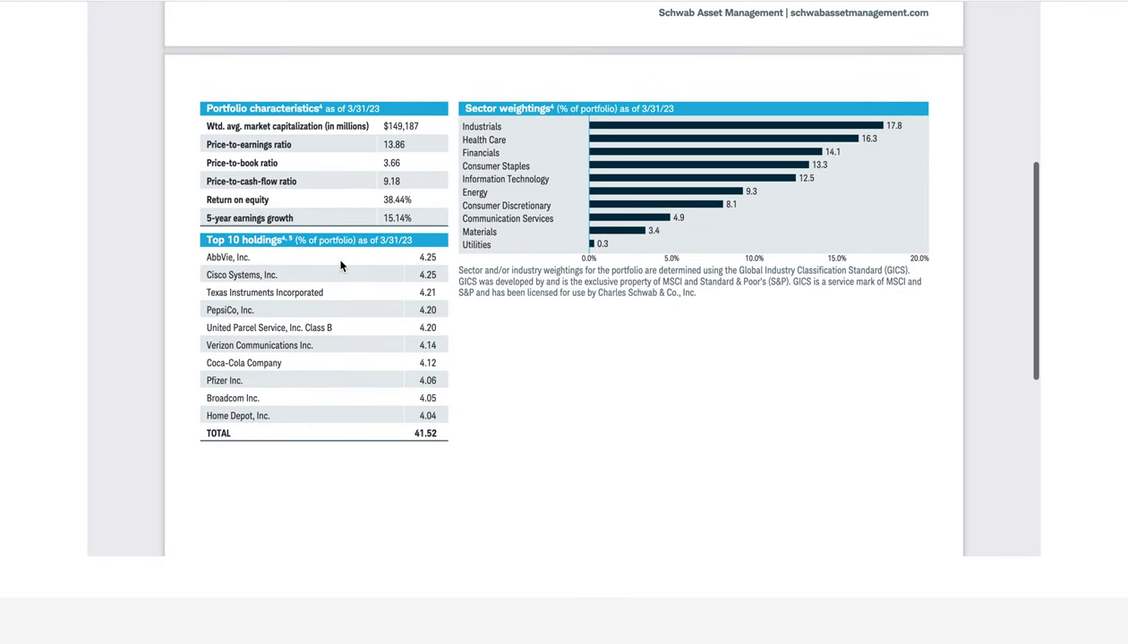
scroll(340, 266, "down", 1)
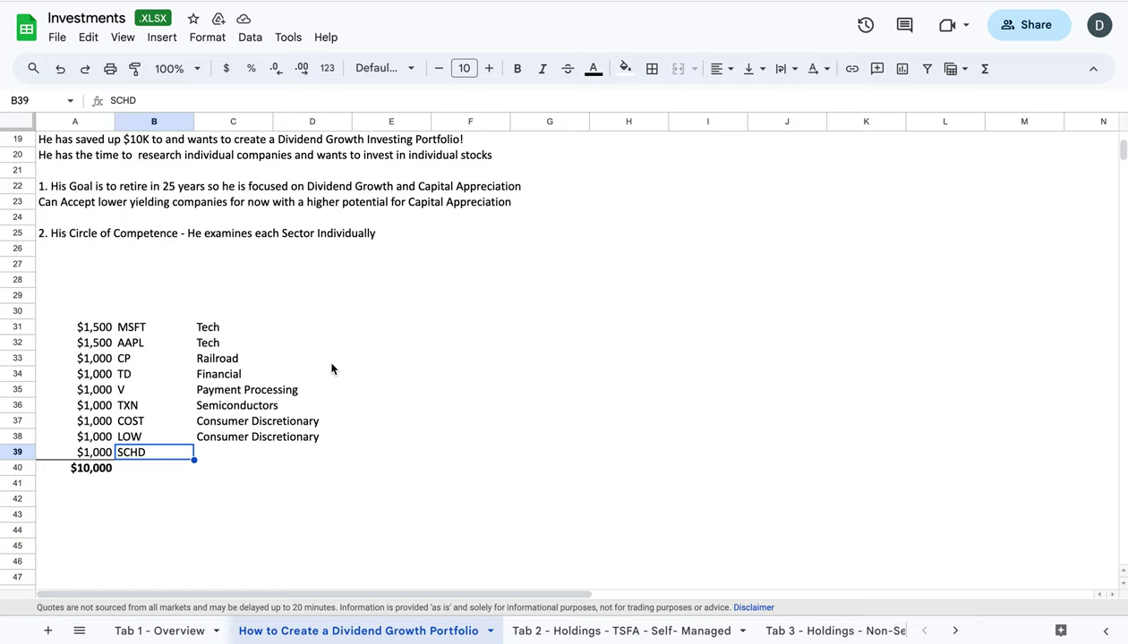
- Select an empty cell above the portfolio list, then switch to the Vanguard VDY factsheet in Acrobat and review its ETF facts and performance history
left_click(339, 283)
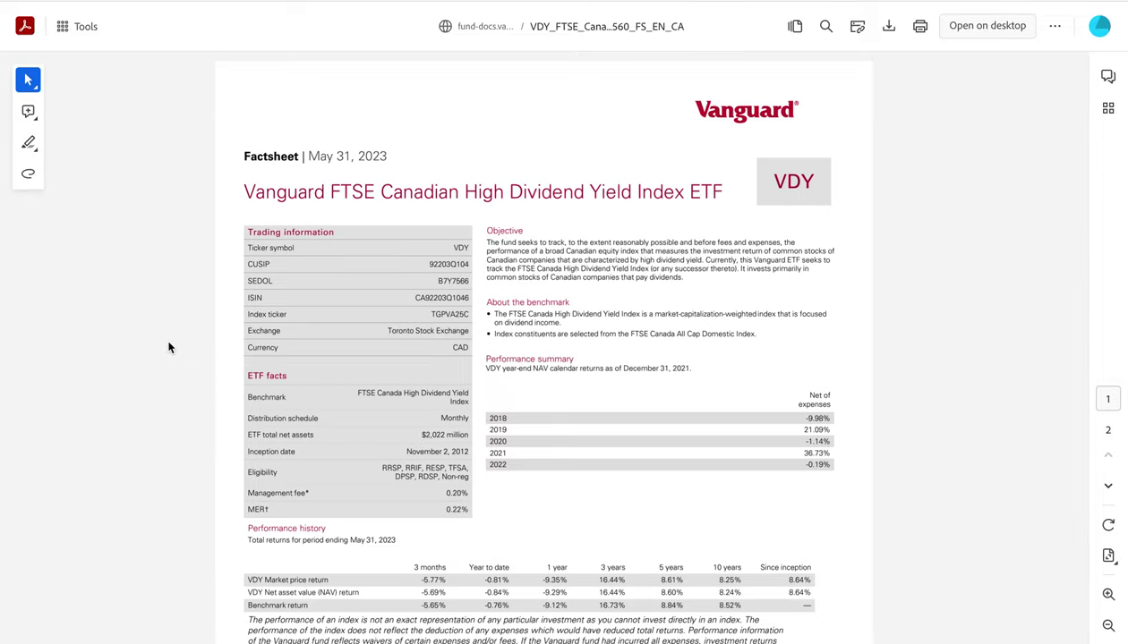
scroll(168, 348, "down", 1)
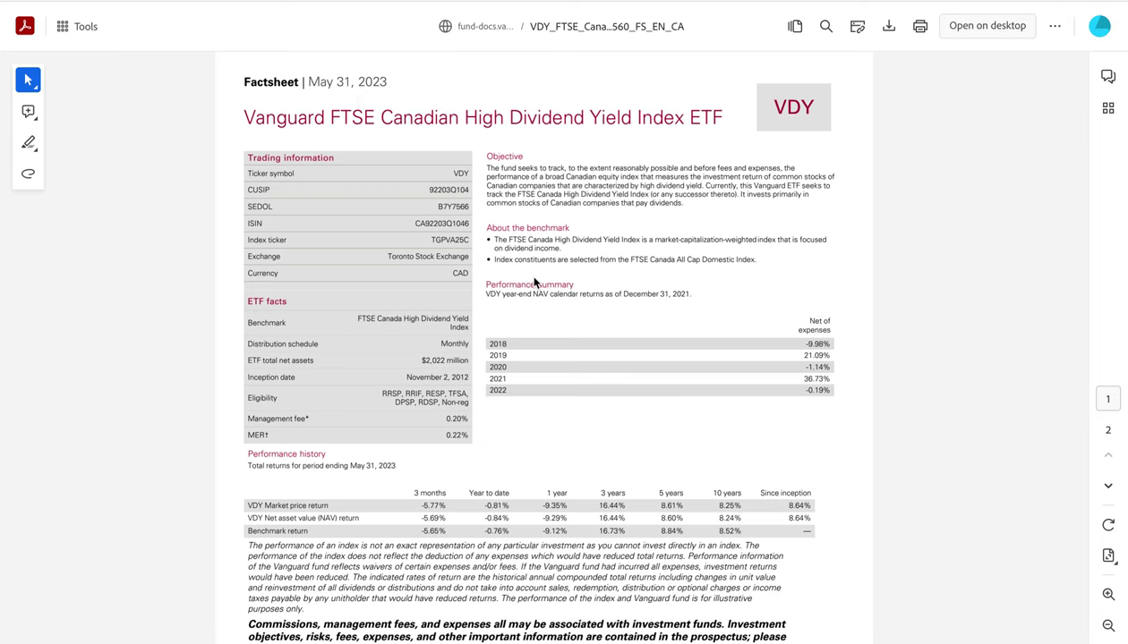
scroll(534, 283, "down", 1)
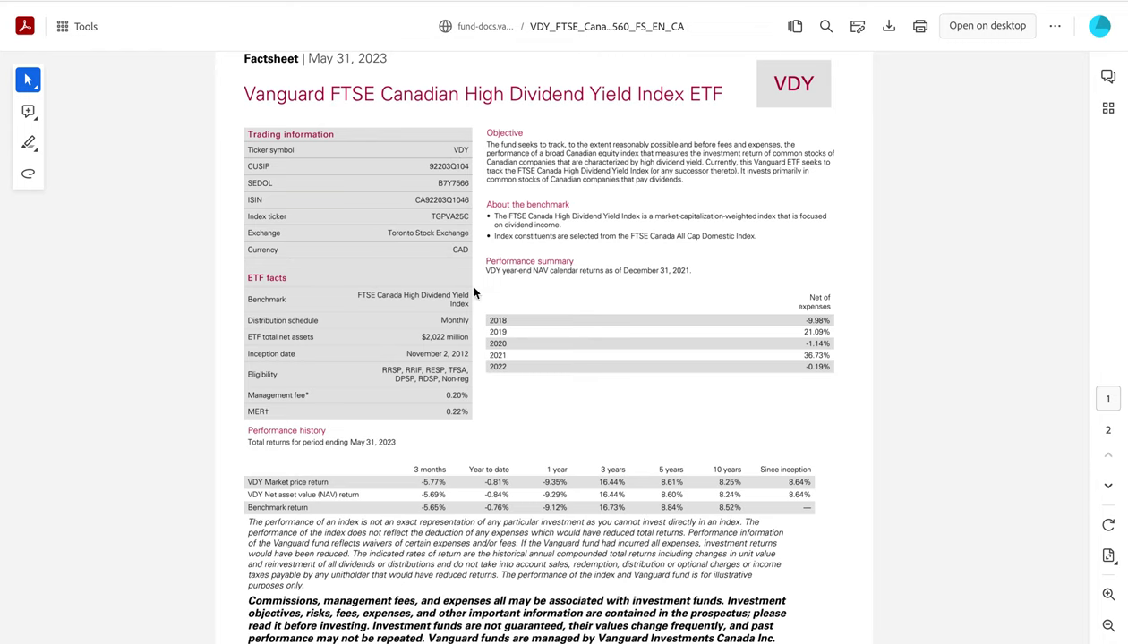
scroll(470, 332, "down", 1)
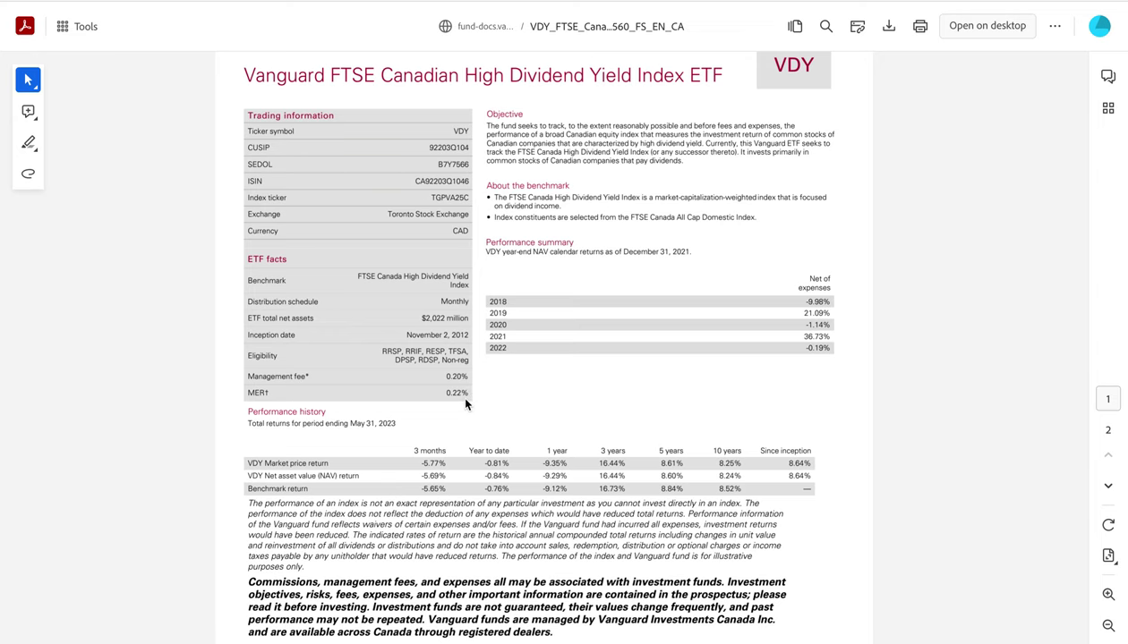
scroll(552, 393, "down", 2)
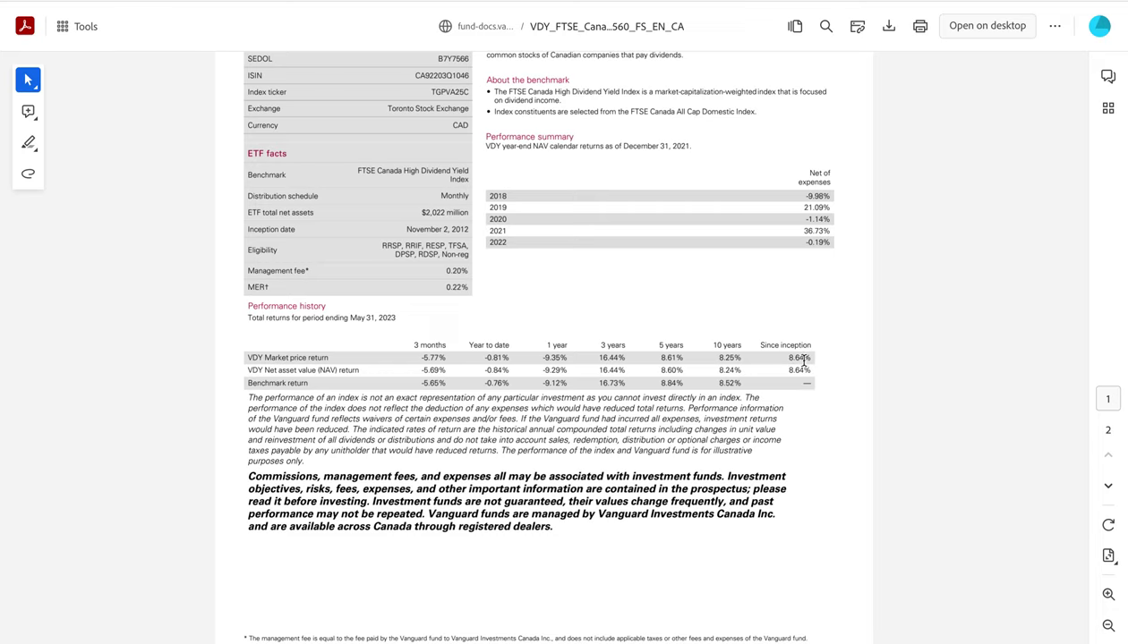
scroll(777, 412, "down", 1)
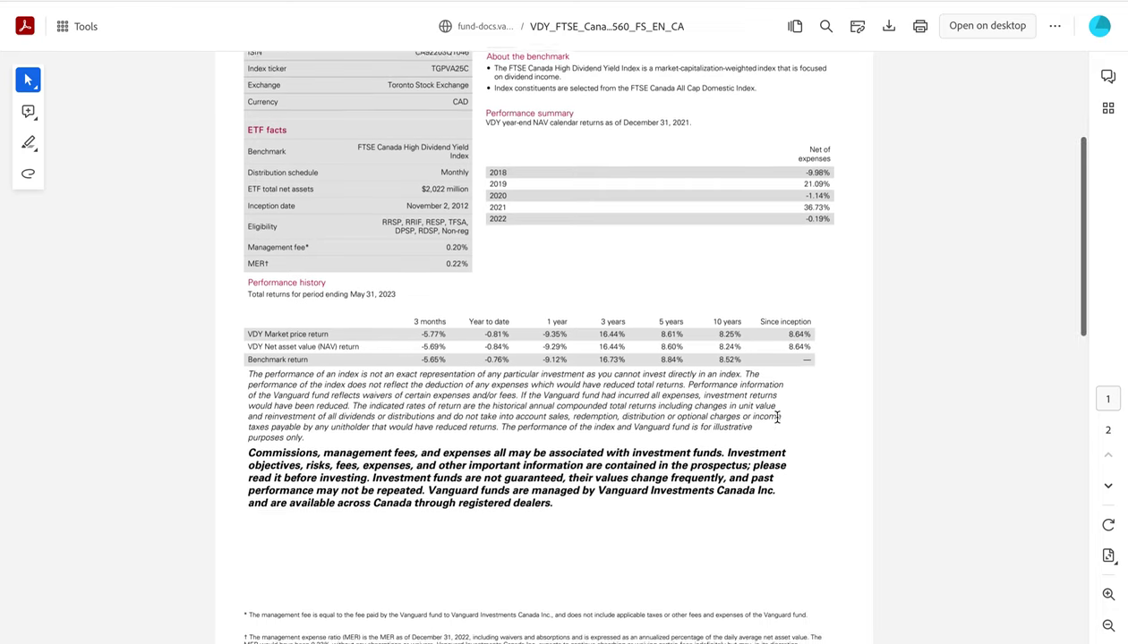
- Examine the ETF characteristics, top 10 holdings and sector weighting on the VDY factsheet's second page, then return to the first page
scroll(777, 413, "down", 5)
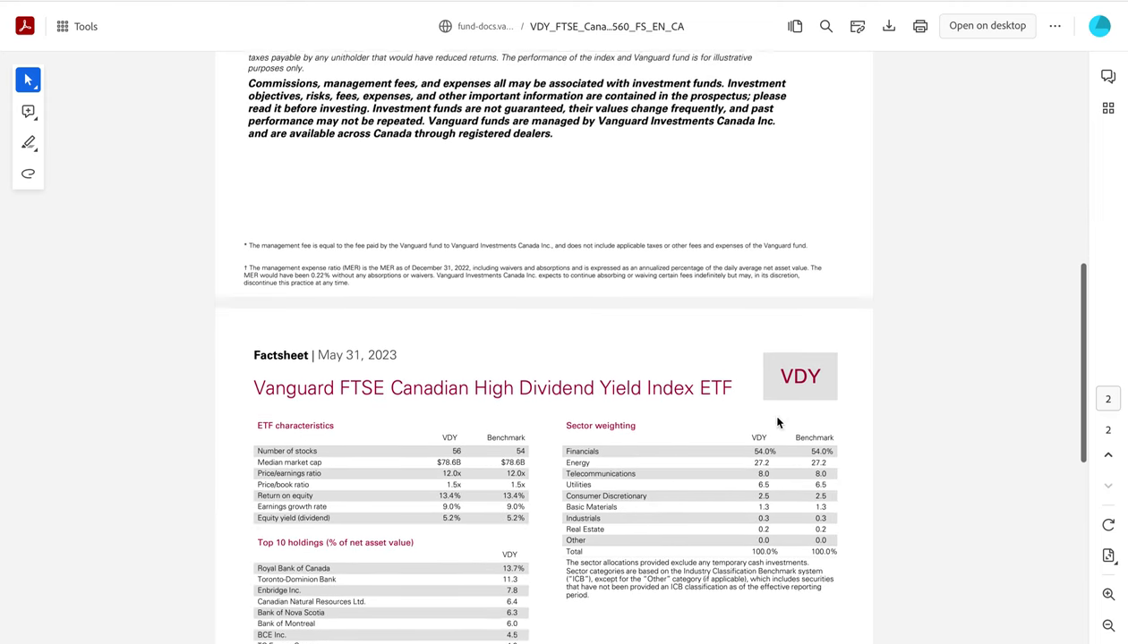
scroll(777, 422, "down", 2)
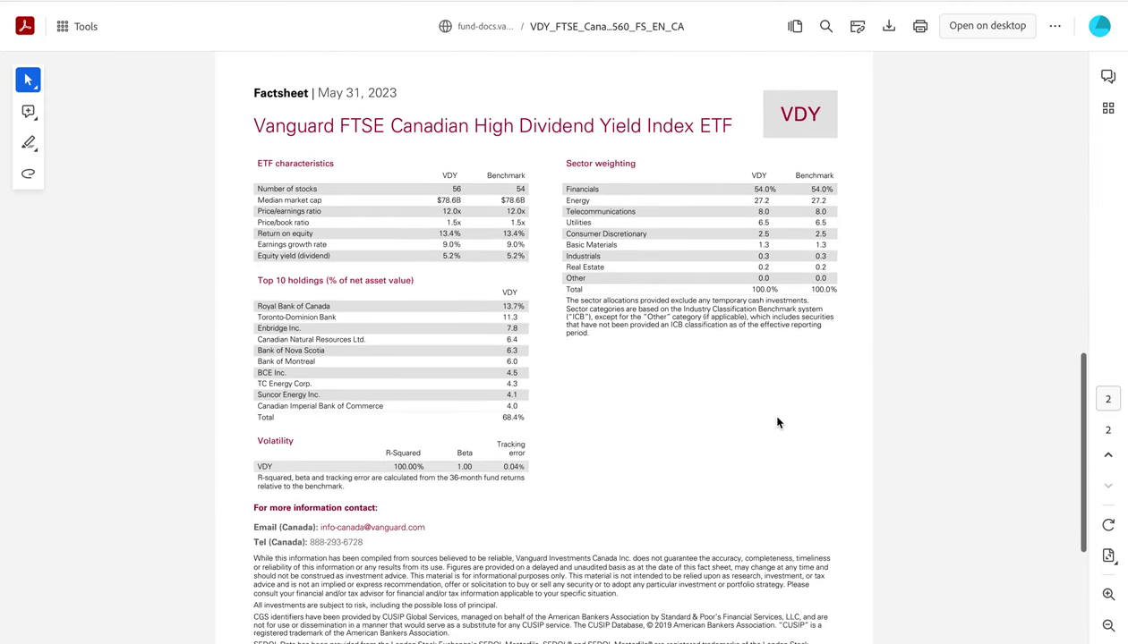
scroll(777, 423, "up", 1)
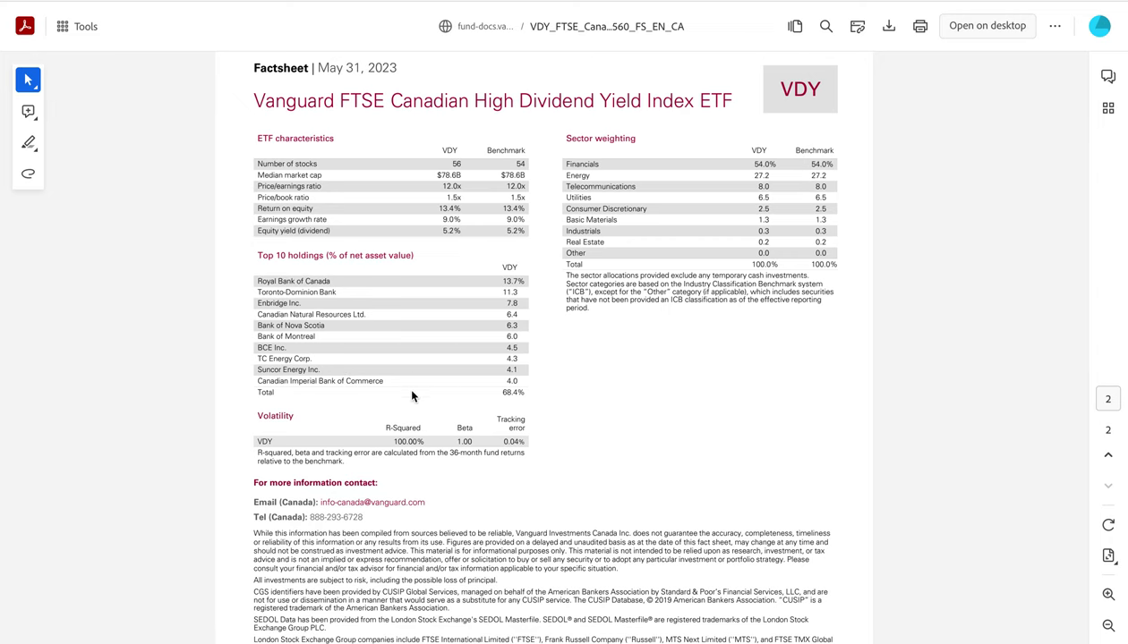
scroll(441, 369, "up", 5)
scroll(450, 383, "up", 10)
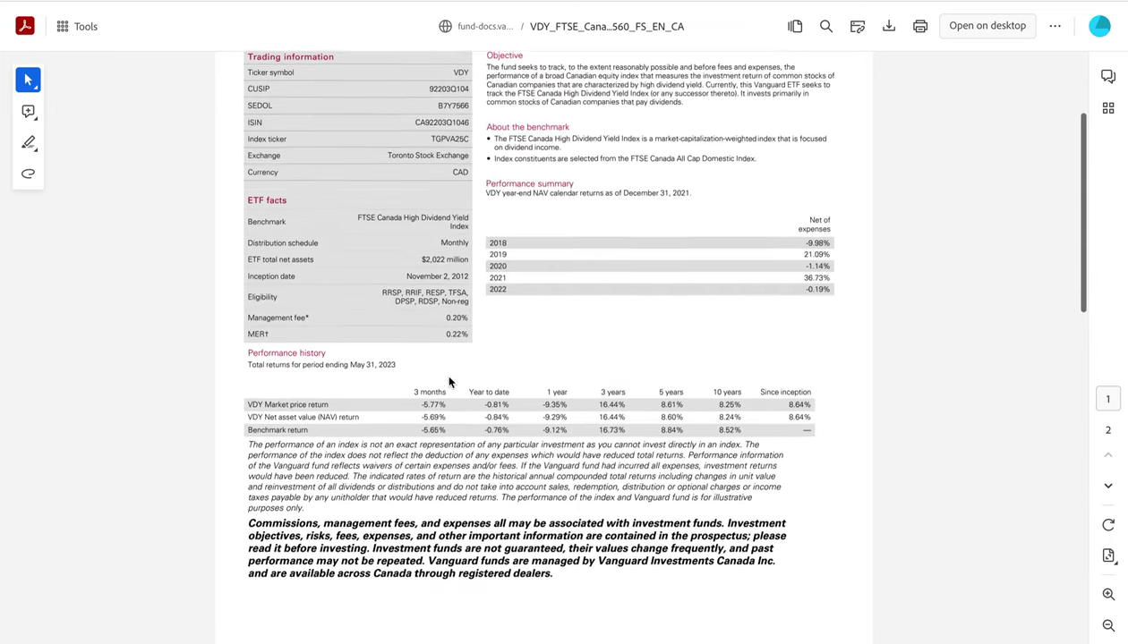